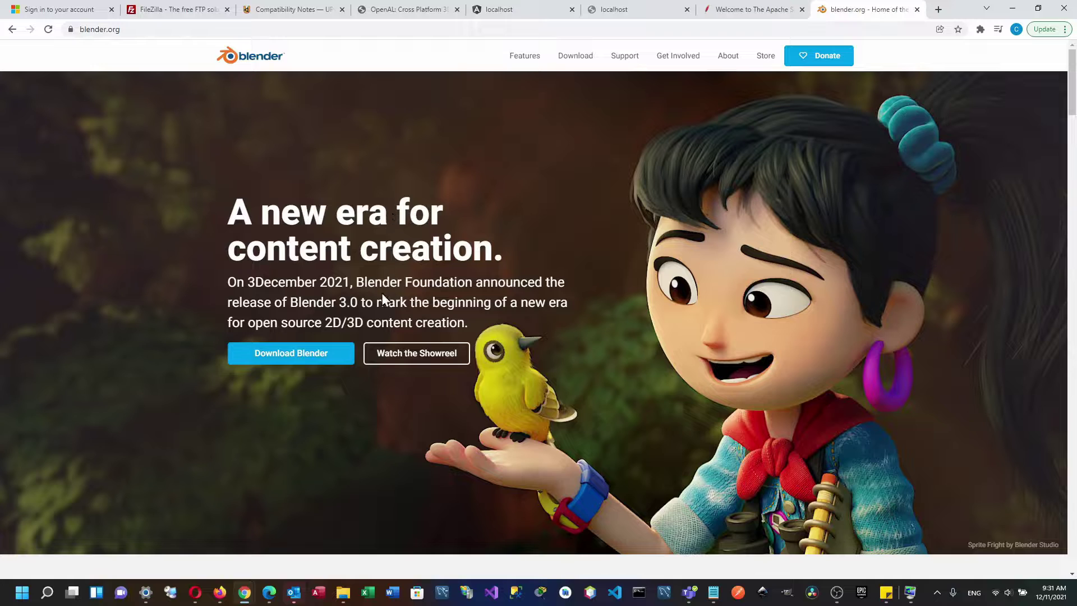
Download the Blender 3.0 Windows installer version (203MB) from the Blender website's download page
click(310, 356)
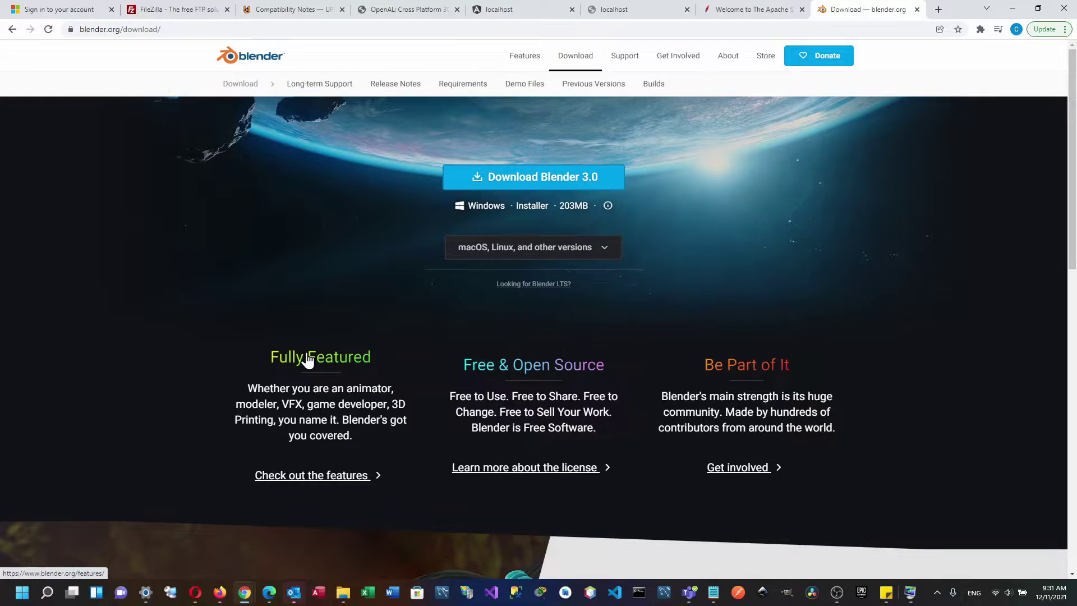
click(608, 253)
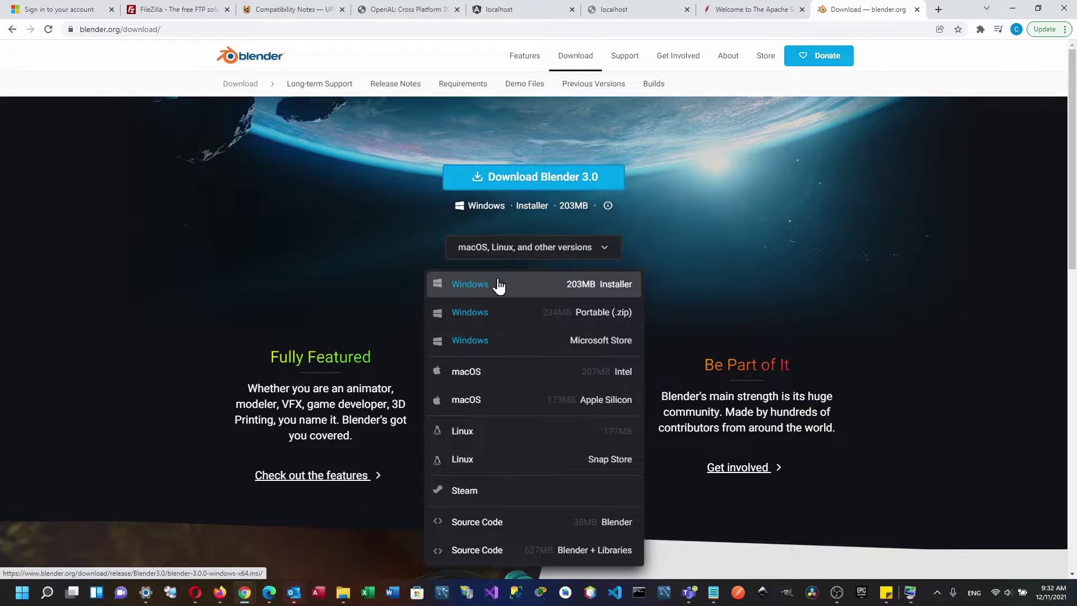
click(561, 289)
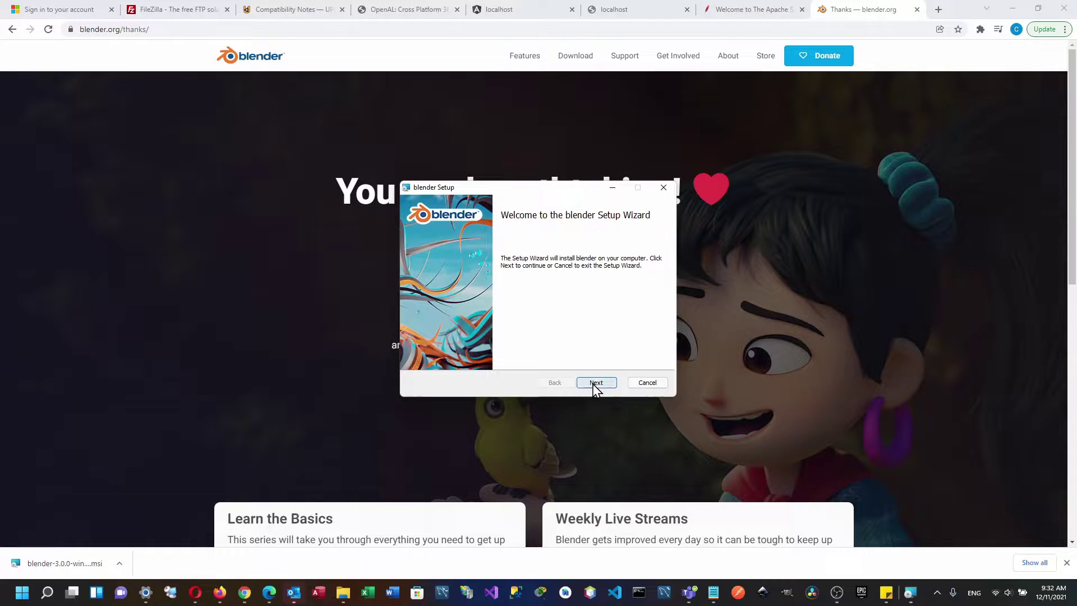
Install Blender with the setup wizard, accepting the license agreement terms and keeping the default setup options
click(595, 382)
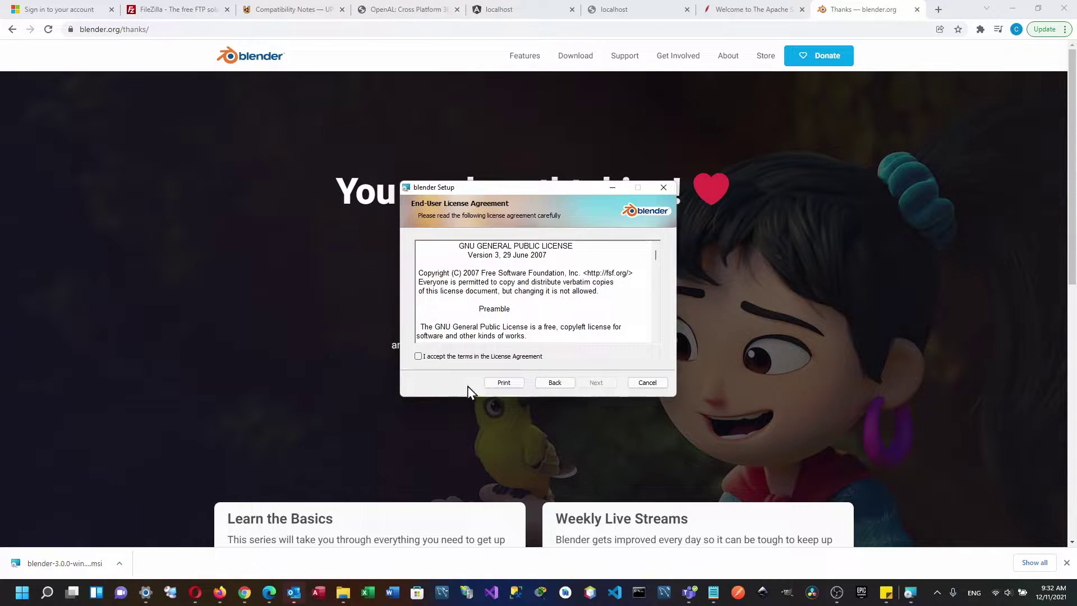
scroll(519, 315, down, 20)
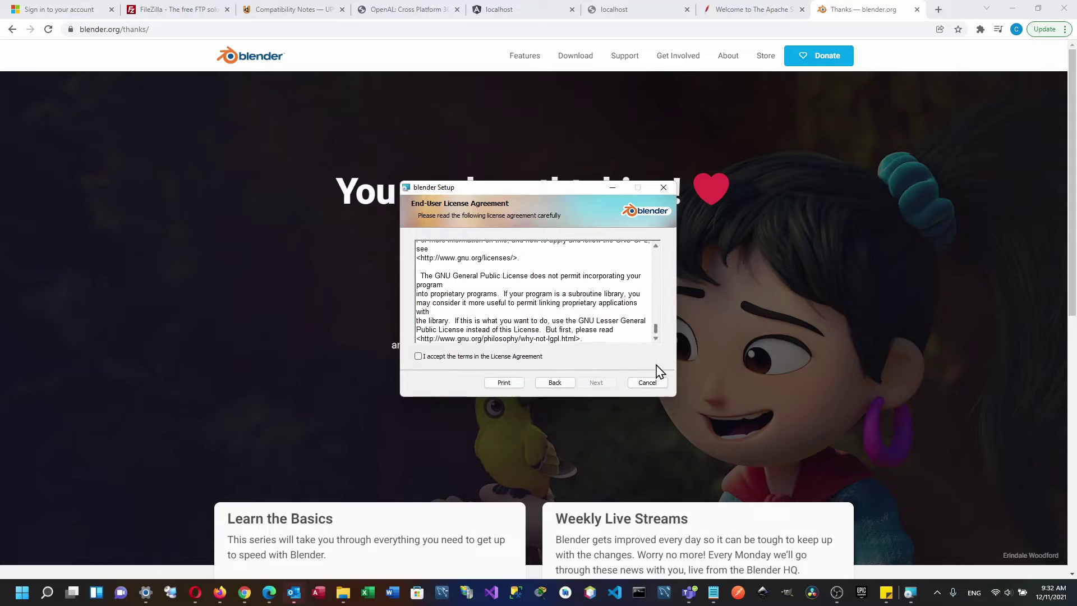
scroll(615, 305, up, 10)
drag(654, 288, 655, 337)
click(418, 356)
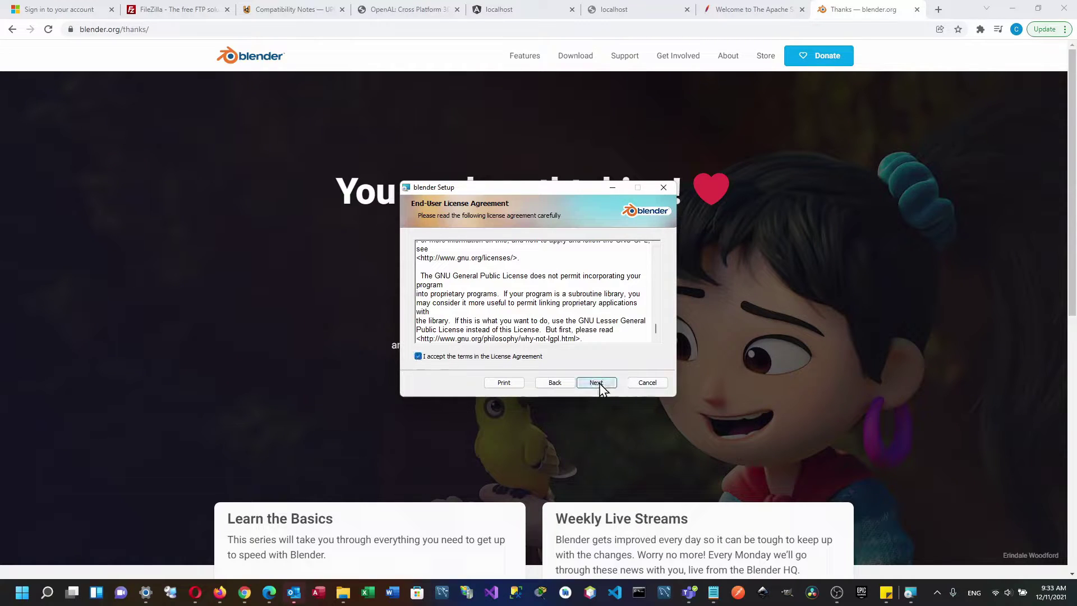
click(598, 384)
click(600, 384)
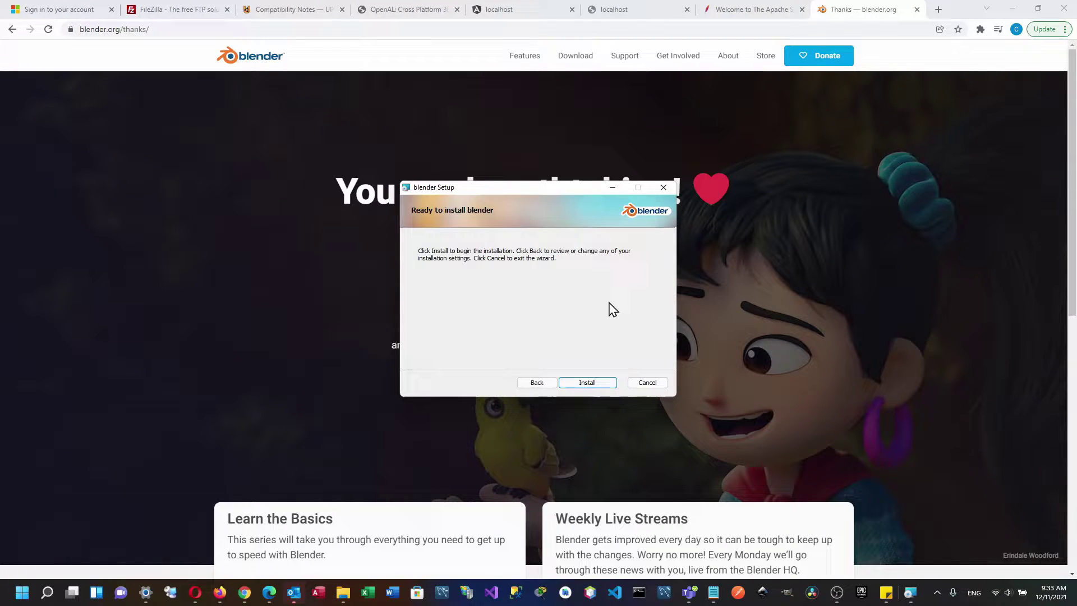
click(586, 383)
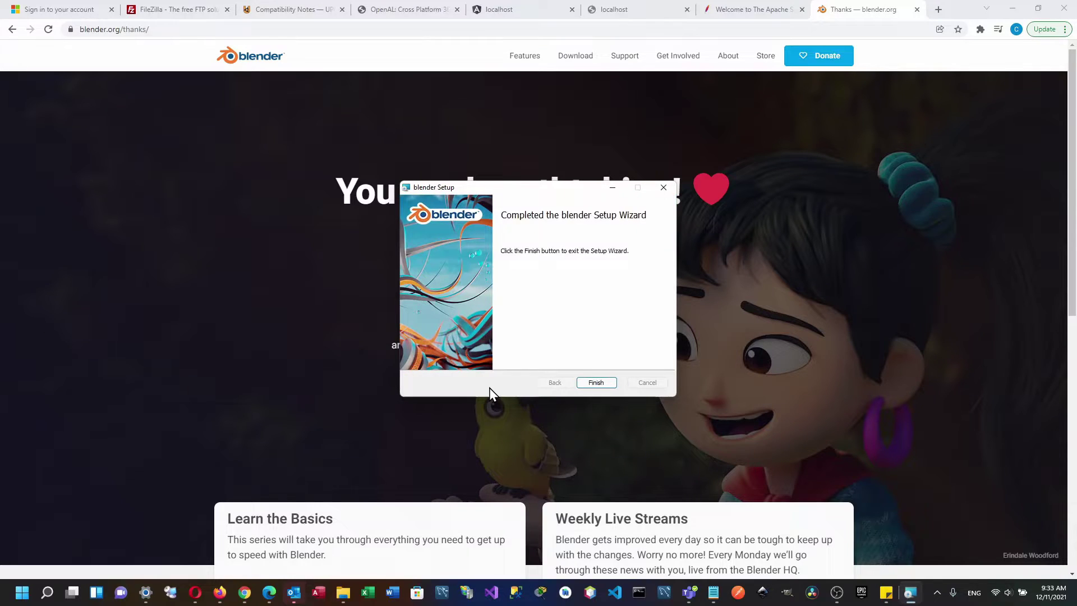
click(598, 383)
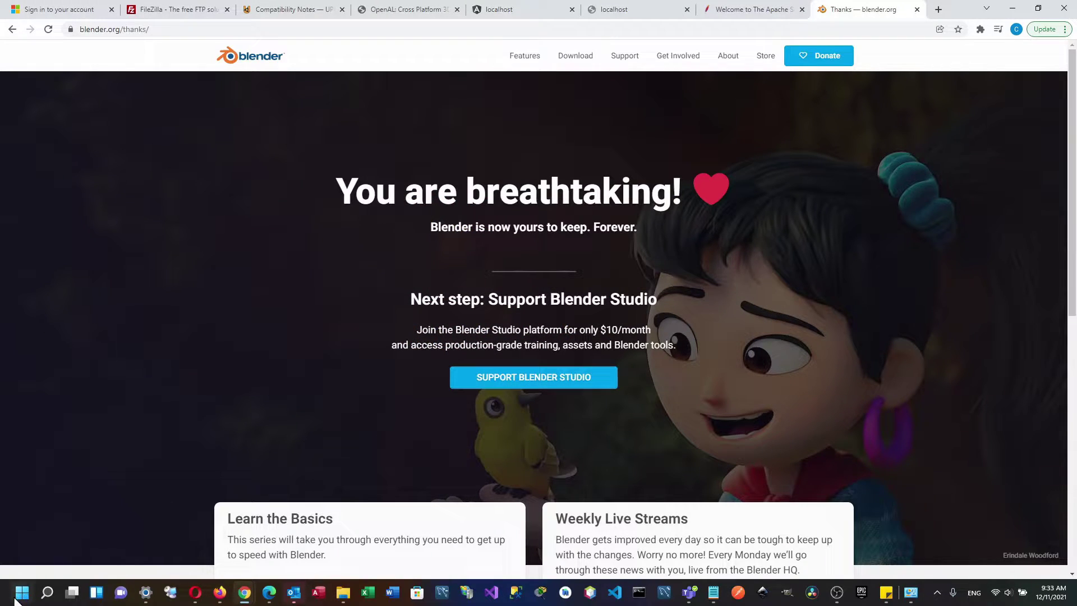
Find Blender among the installed apps, launch it, and pin it to the taskbar
click(48, 593)
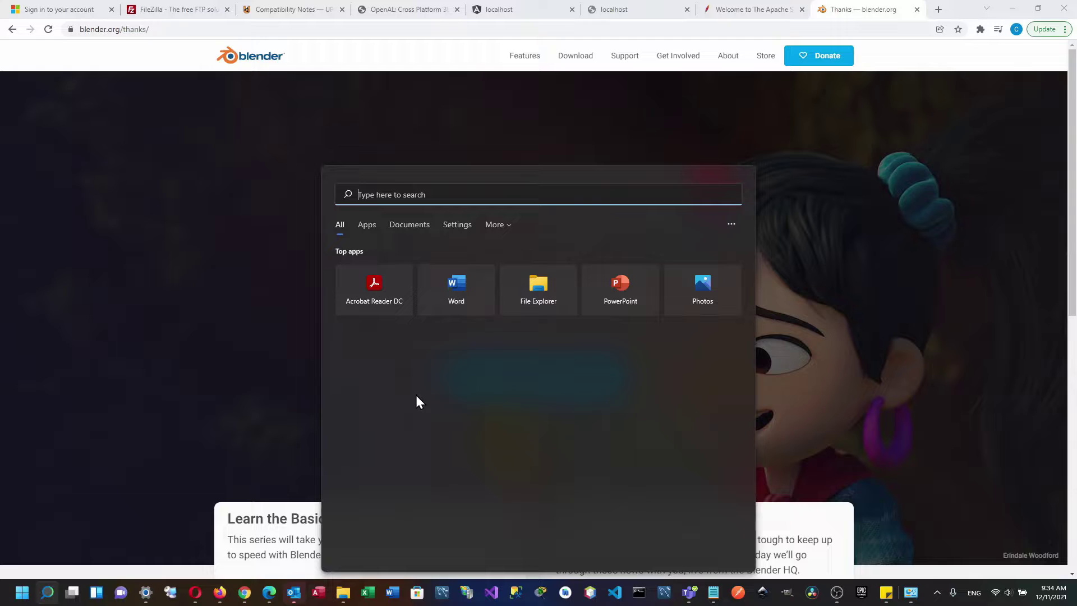
text(apps: bl)
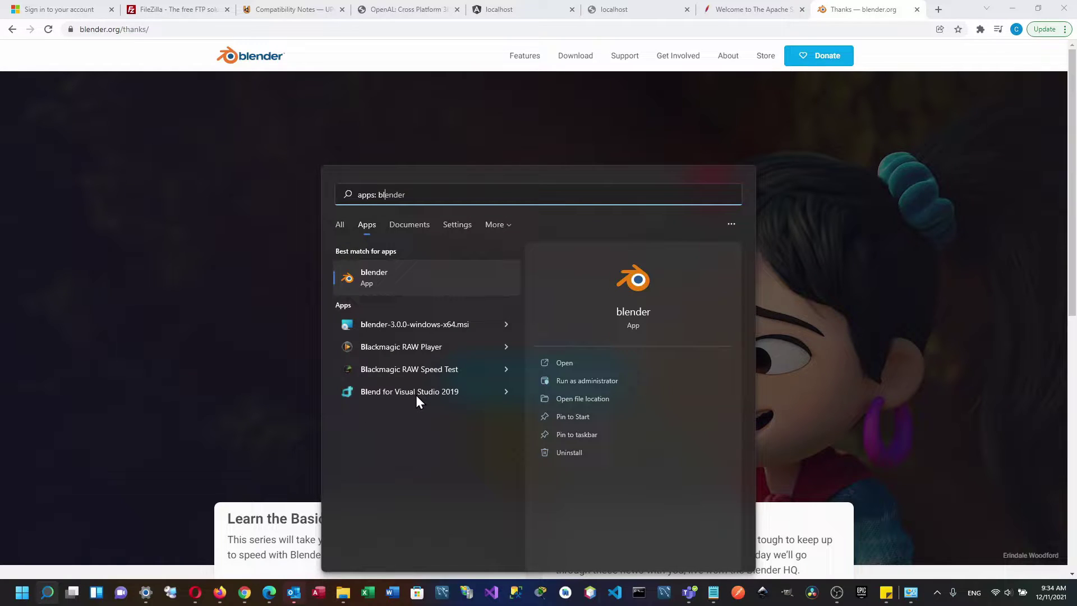
click(570, 363)
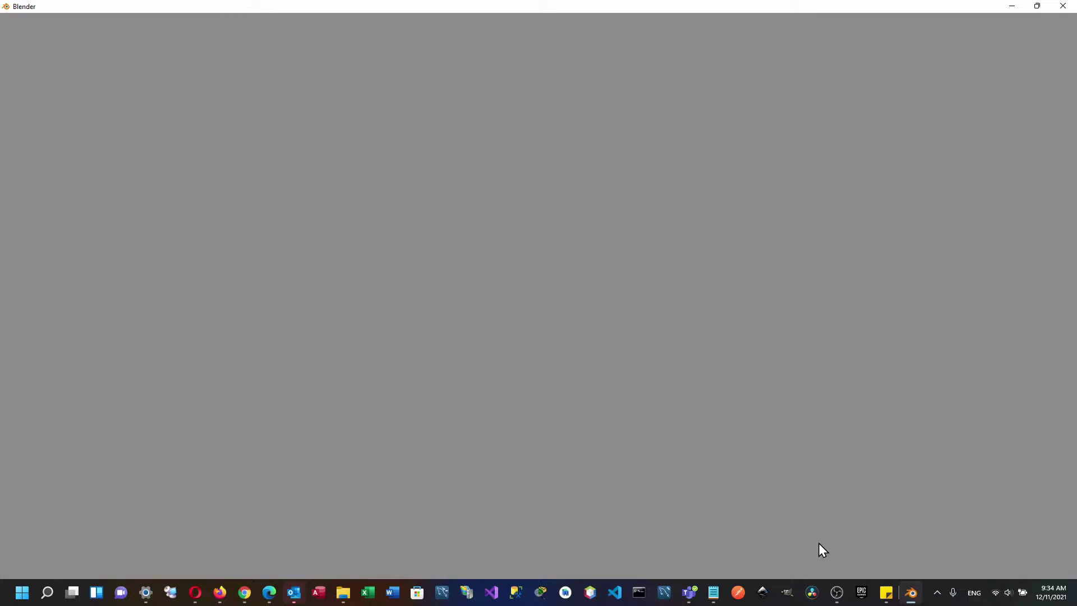
mouse_move(913, 594)
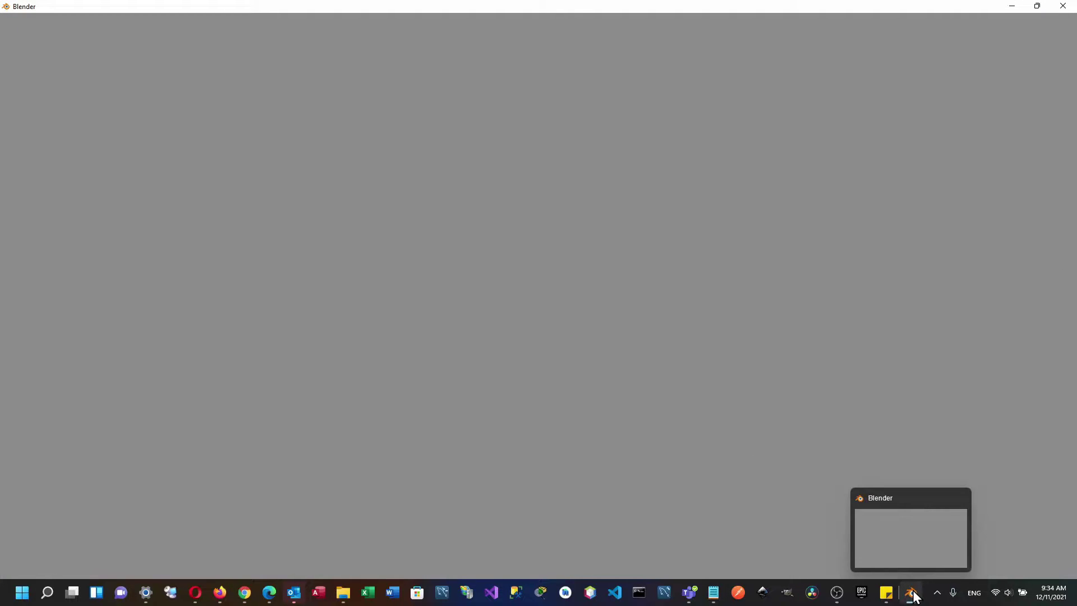
right_click(912, 593)
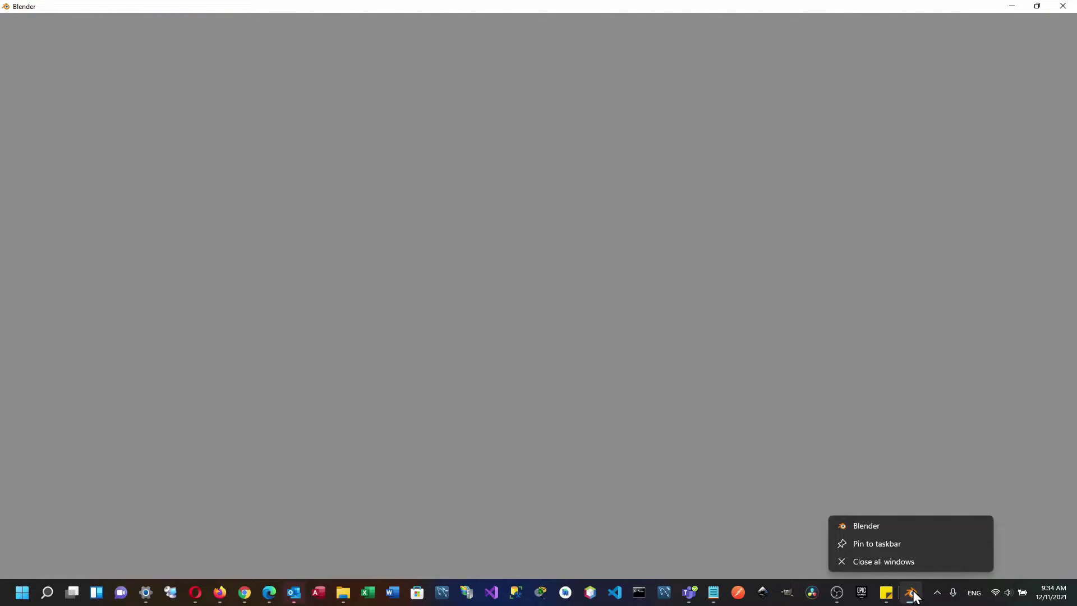
click(900, 544)
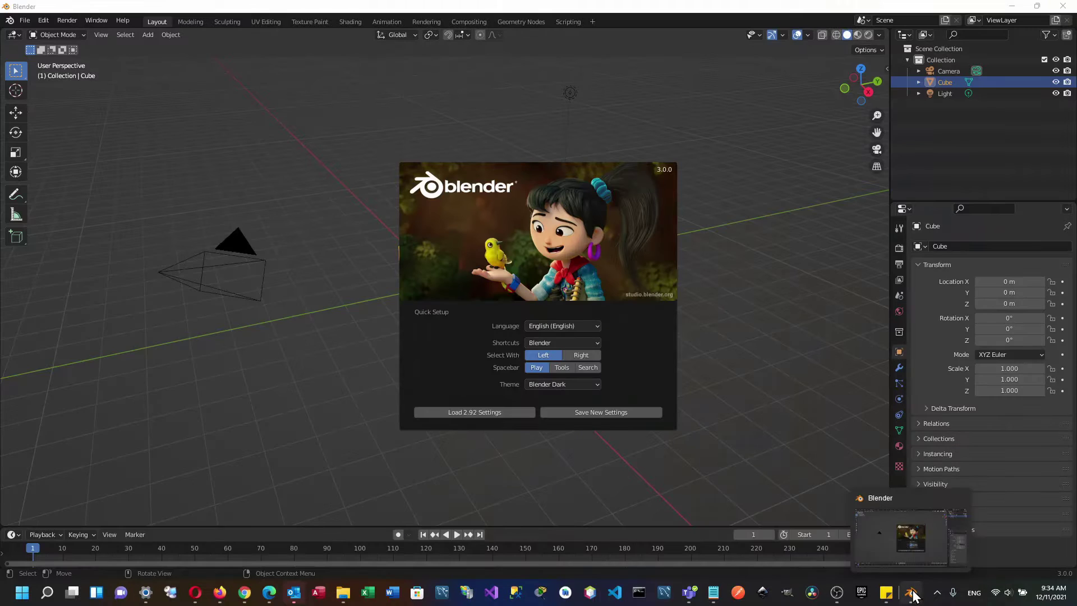
Dismiss the splash screen and flatten the default cube to a scale of about 0.125 along Z
click(709, 290)
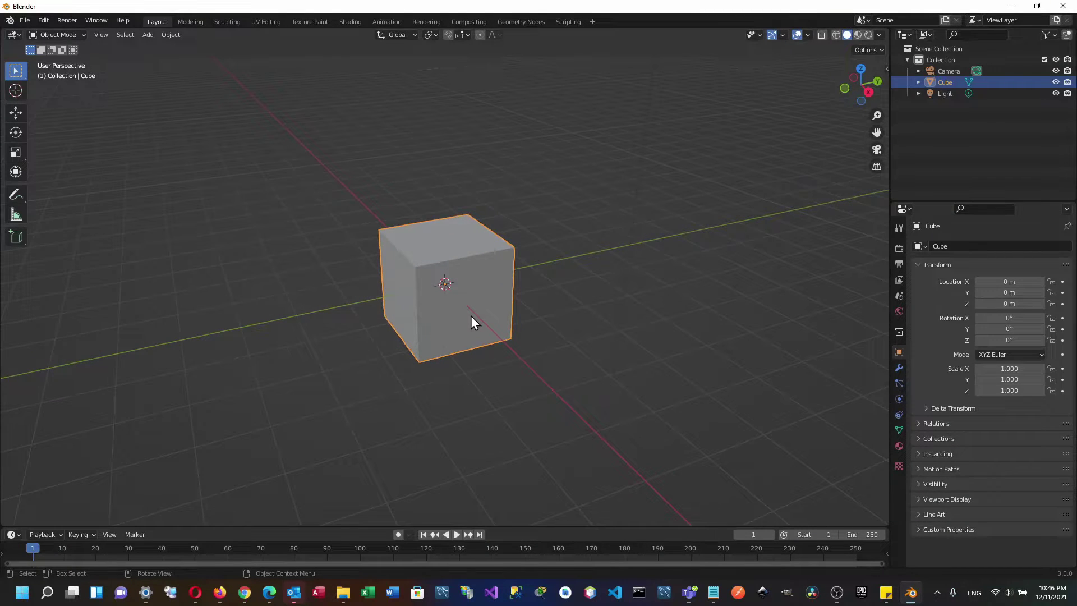
key(s)
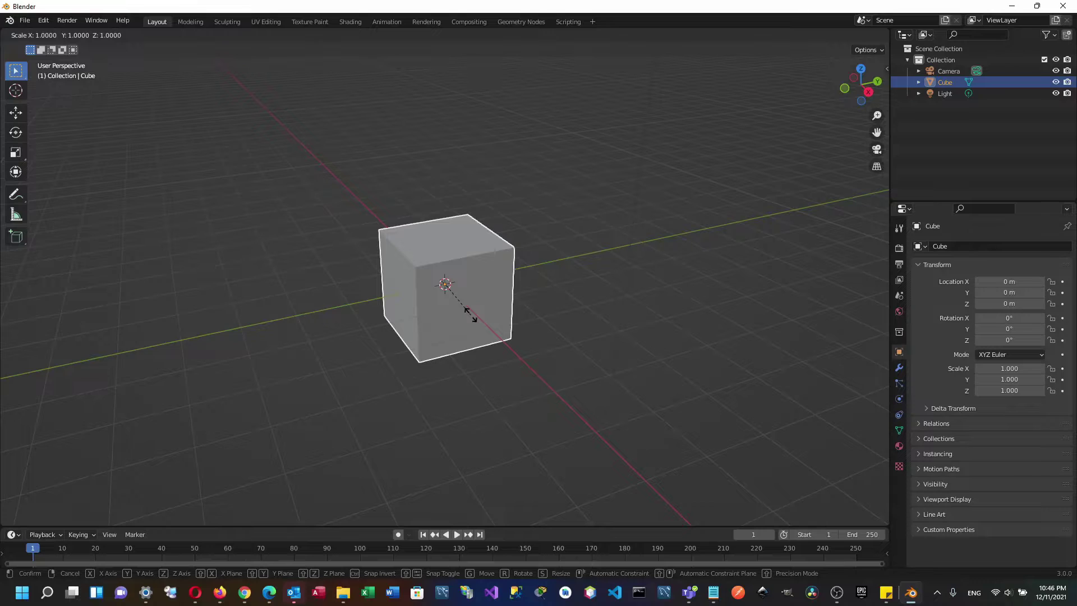
key(z)
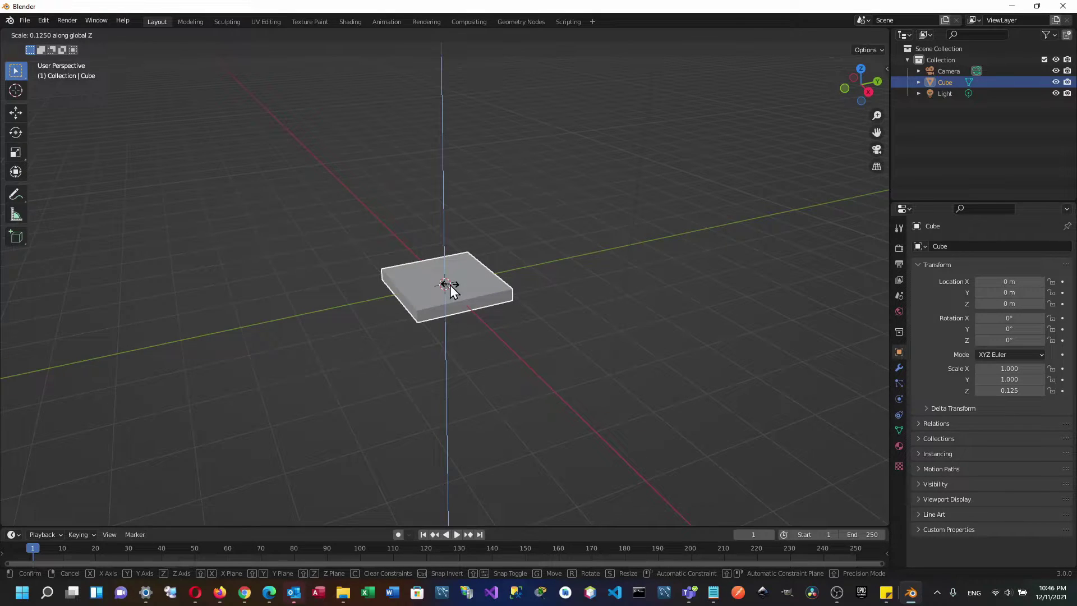
click(450, 285)
In Edit Mode, add two parallel loop cuts to the flattened cube, each slid close to one of two opposite sides
key(Tab)
scroll(485, 320, up, 3)
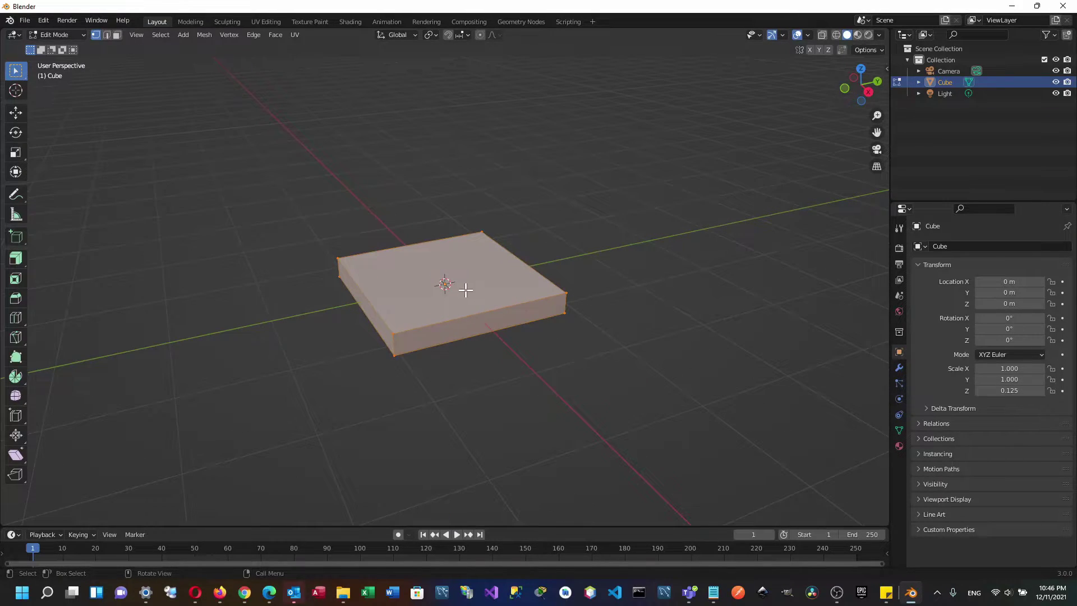
key(ctrl+r)
click(481, 288)
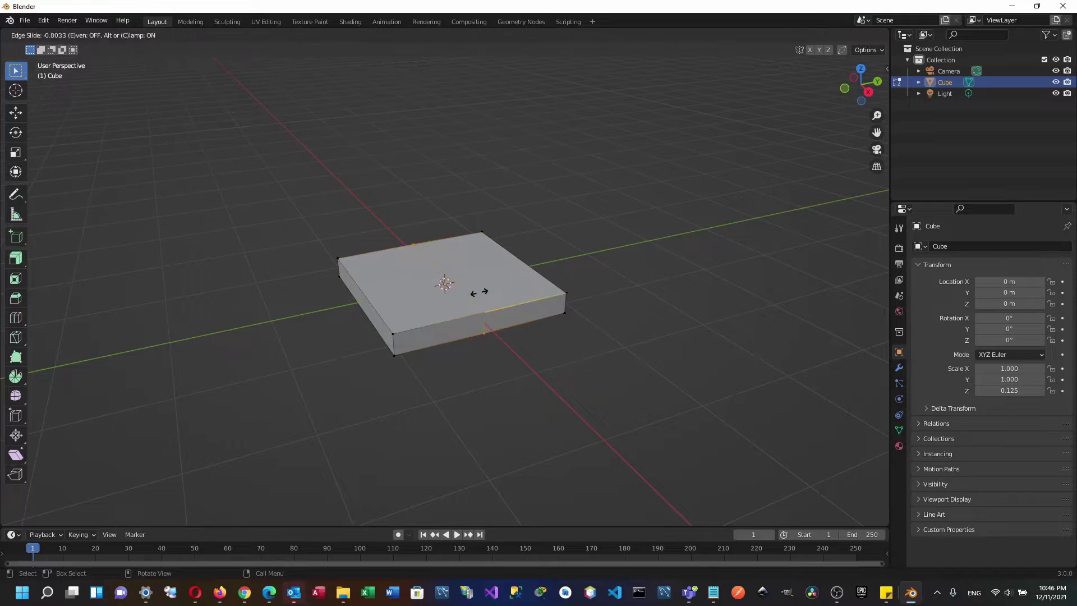
click(549, 280)
key(ctrl+r)
click(432, 308)
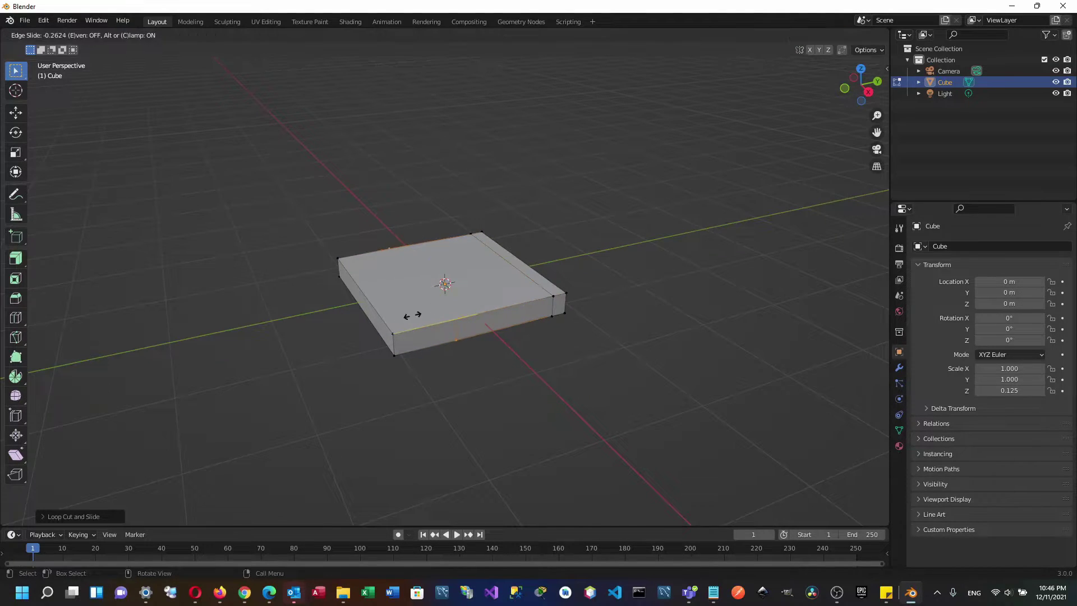
click(367, 328)
Add two loop cuts perpendicular to the existing ones, each slid close to one of the remaining two sides
key(ctrl+r)
click(400, 290)
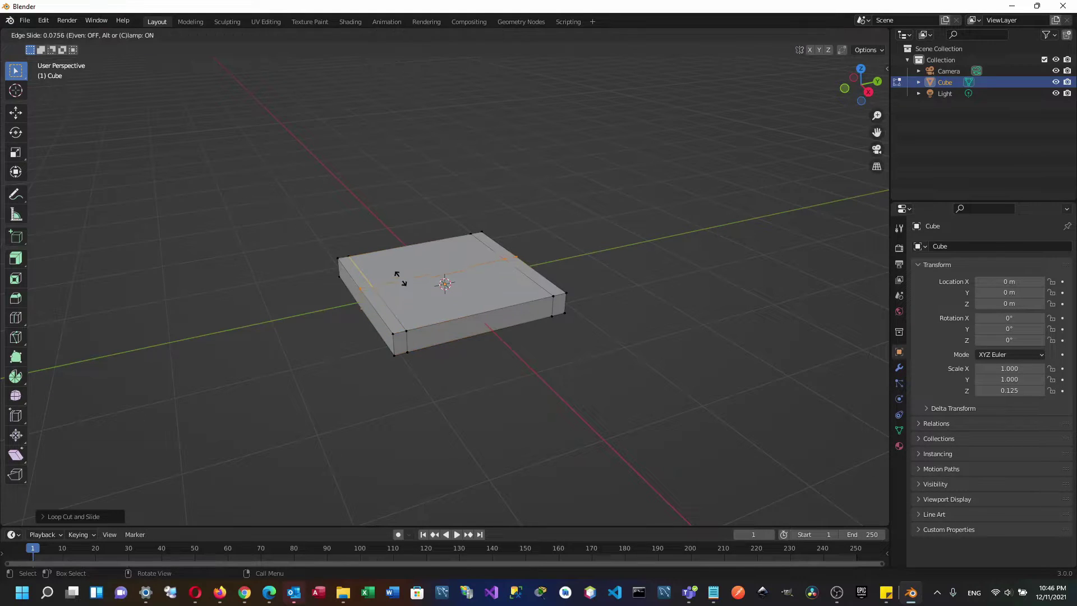
click(385, 250)
middle_drag(384, 247, 463, 344)
key(ctrl+r)
click(457, 349)
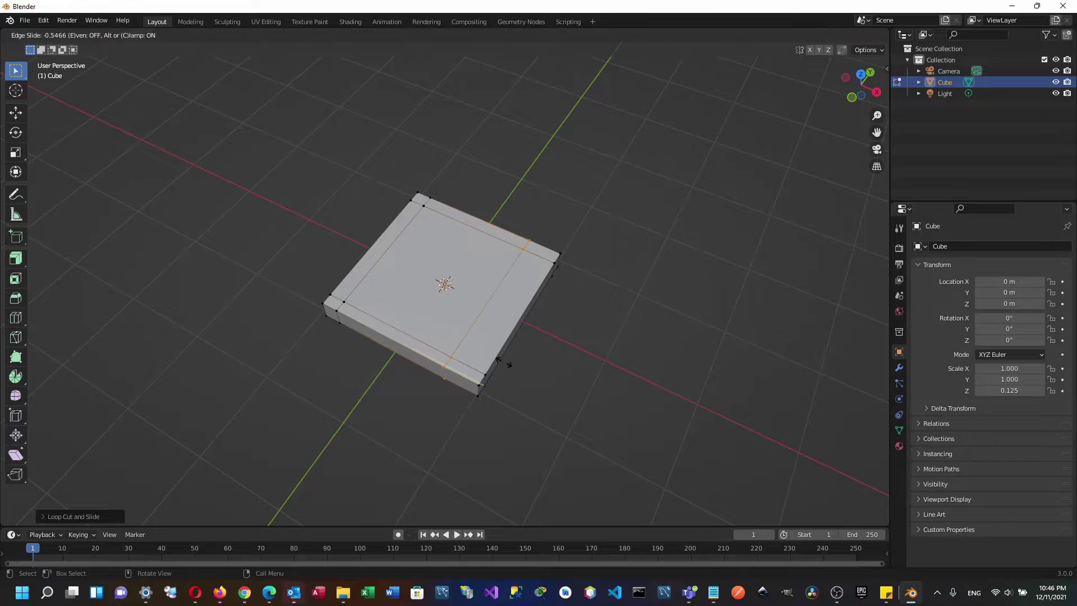
click(523, 372)
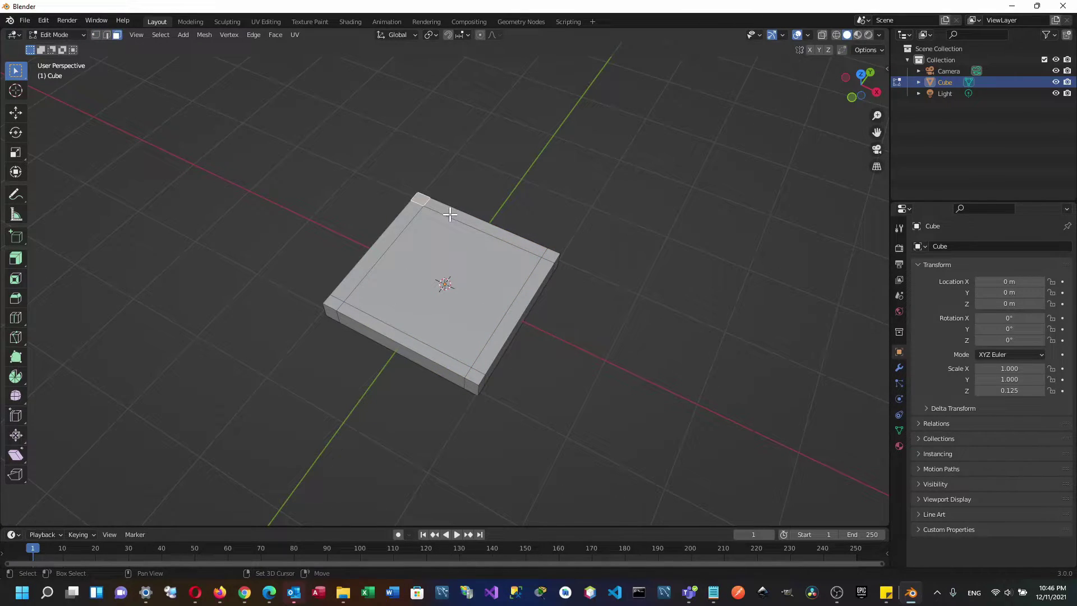
Extrude the narrow rear strip on top and the four underside corner faces along their normals into a backrest and legs, then return to Object Mode
alt+click(550, 247)
middle_drag(568, 291, 611, 175)
shift+click(320, 234)
shift+click(507, 172)
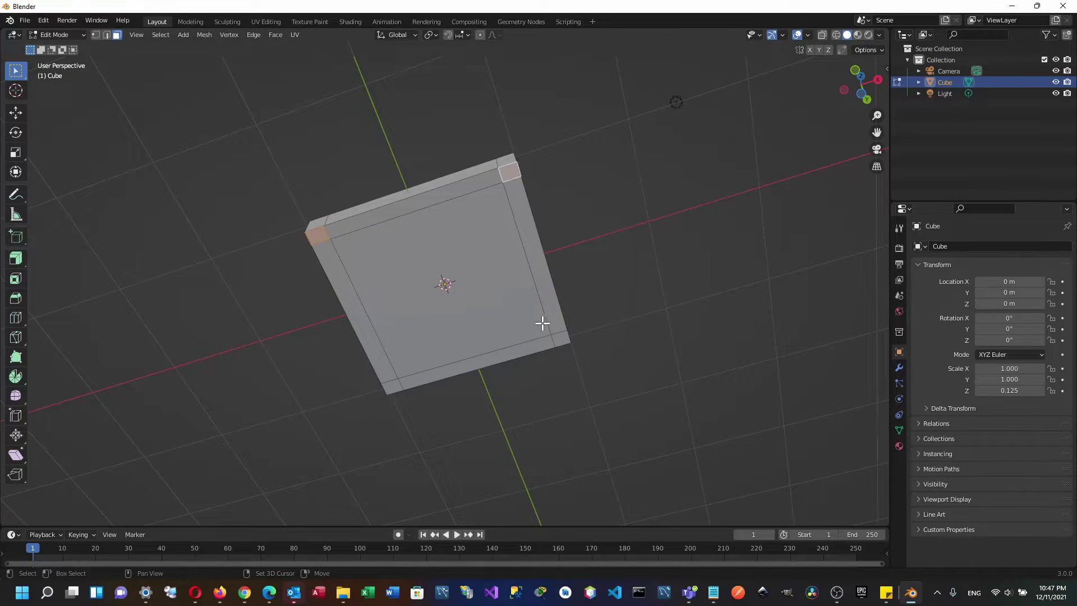
shift+click(563, 338)
shift+click(393, 381)
middle_drag(581, 214, 618, 262)
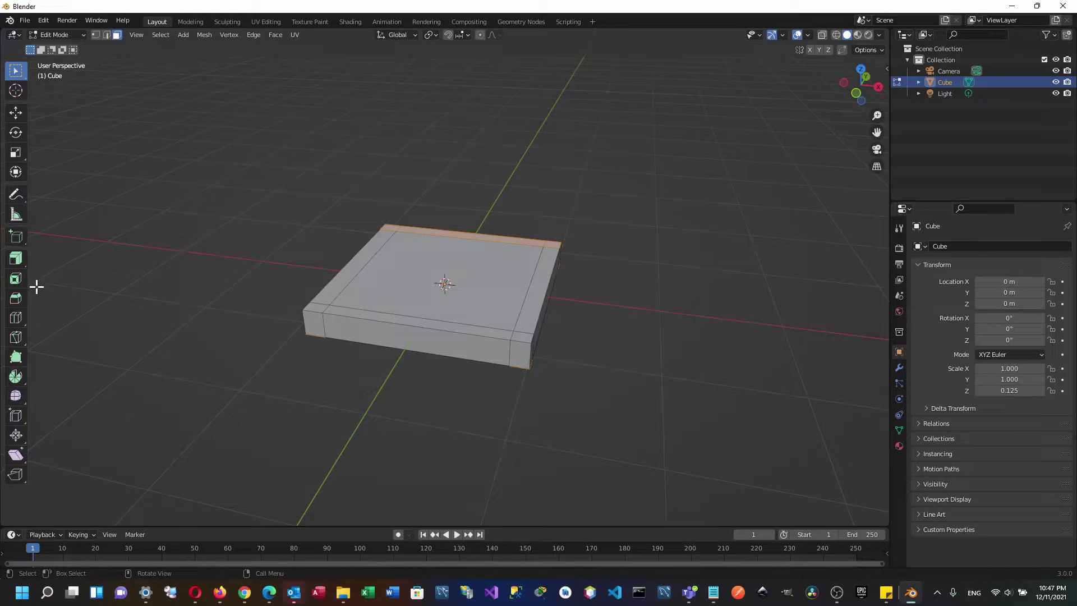
drag(15, 258, 90, 306)
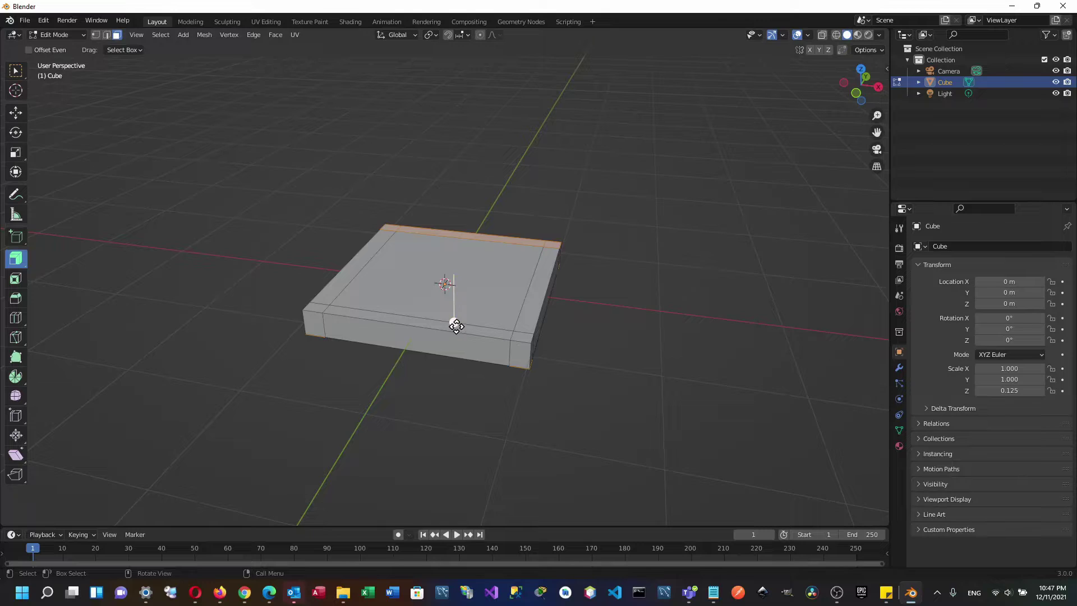
drag(456, 326, 478, 238)
click(499, 259)
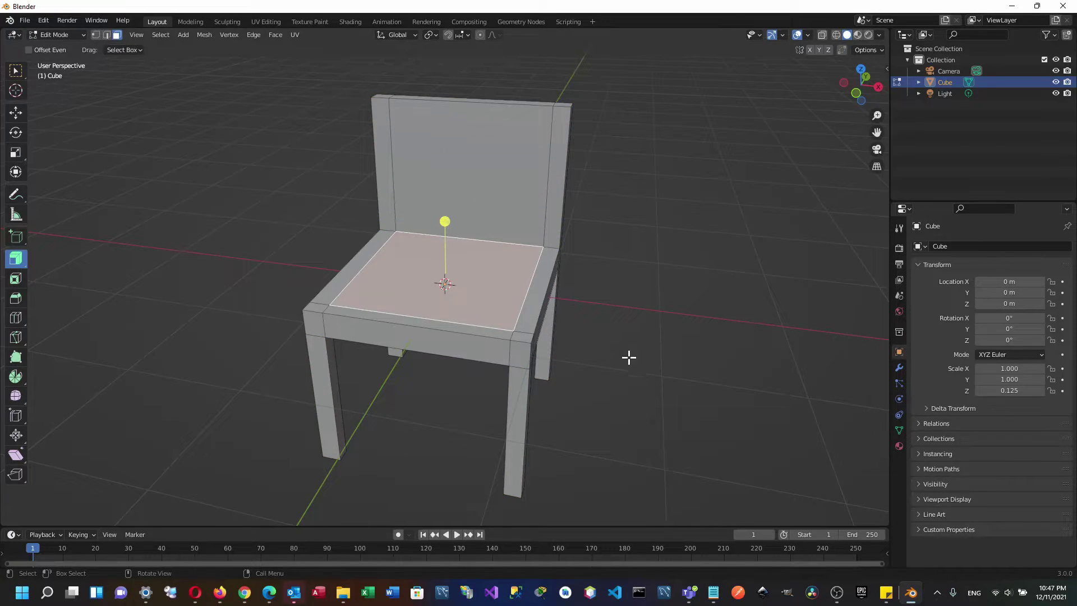
key(Tab)
Raise the chair about 1.6 m along Z in the front view so its legs stand at ground level
middle_drag(608, 344, 632, 352)
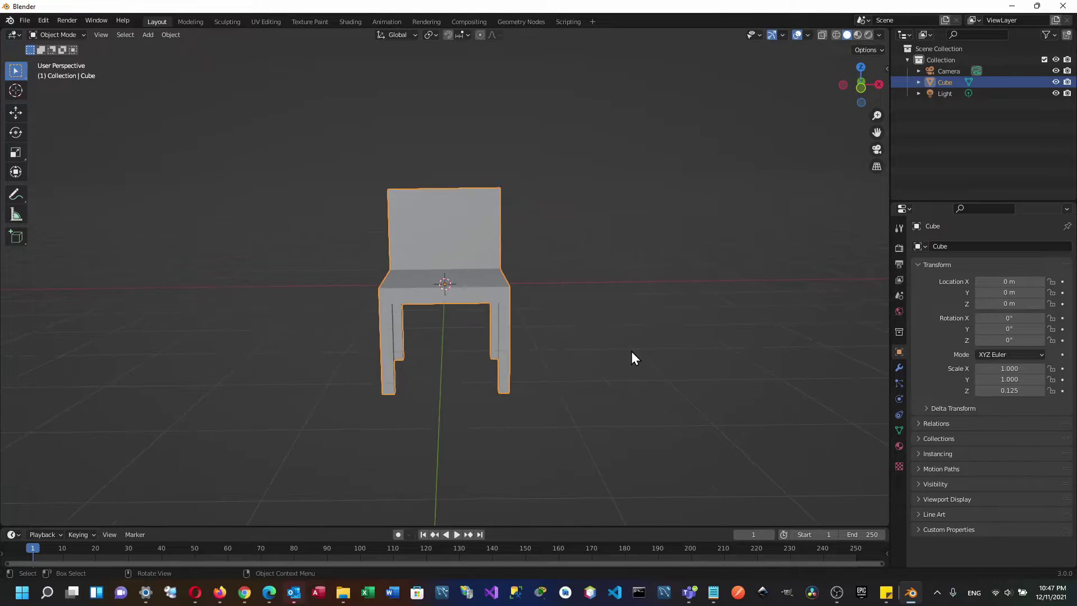
click(862, 88)
key(g)
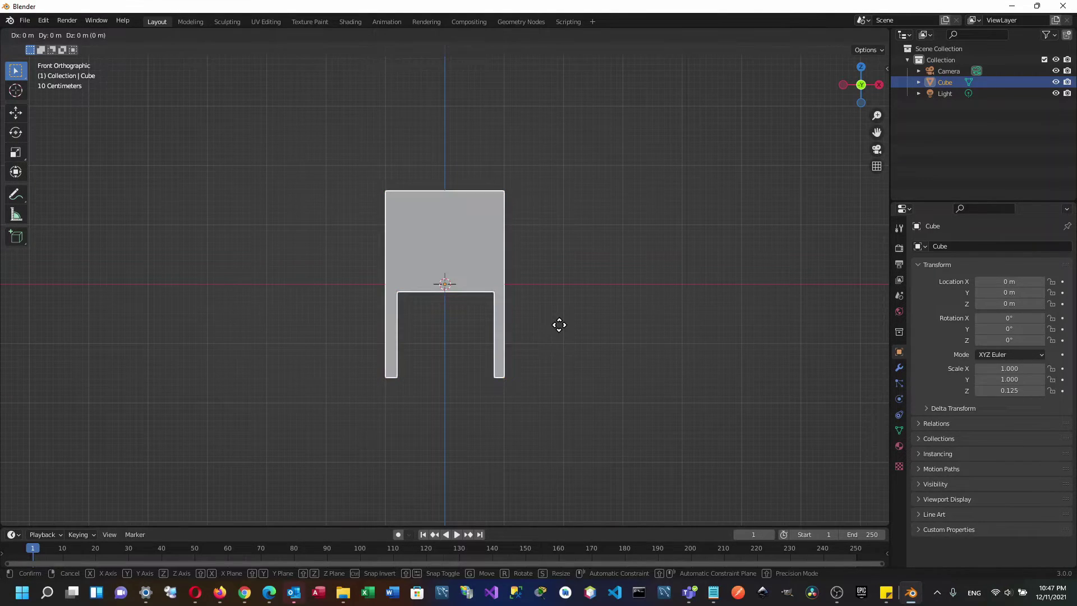
click(557, 233)
Add a plane mesh at the world origin beneath the chair
middle_drag(557, 233, 630, 238)
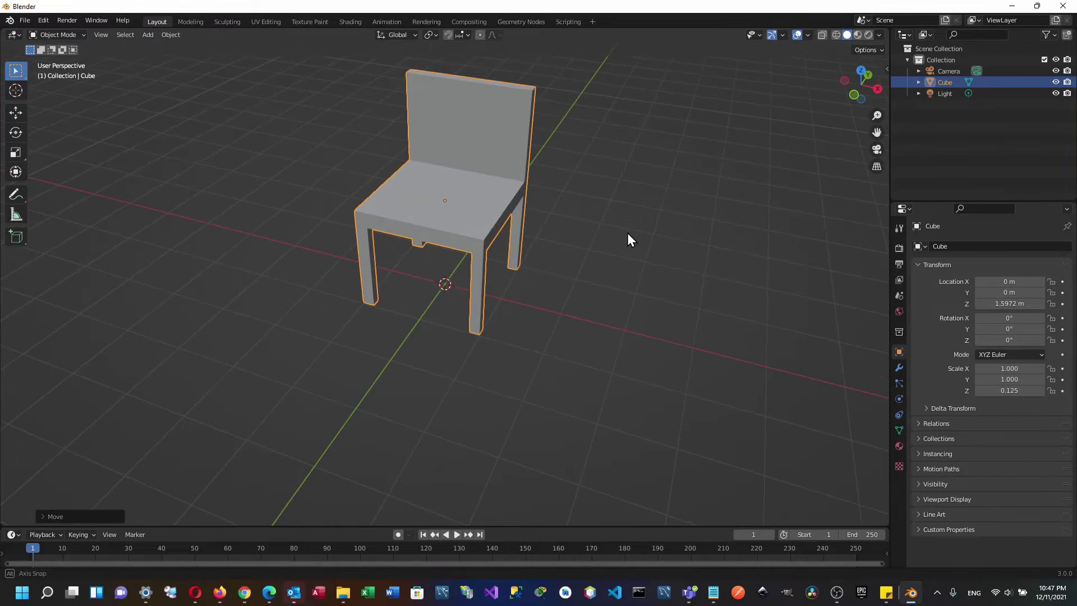
key(shift+a)
mouse_move(551, 290)
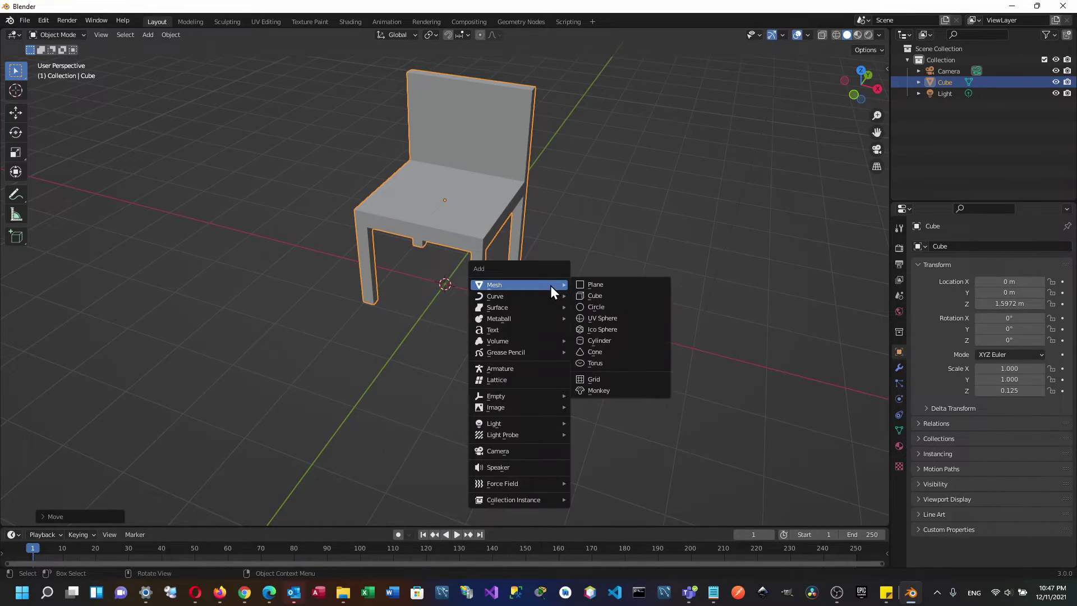
click(603, 285)
key(s)
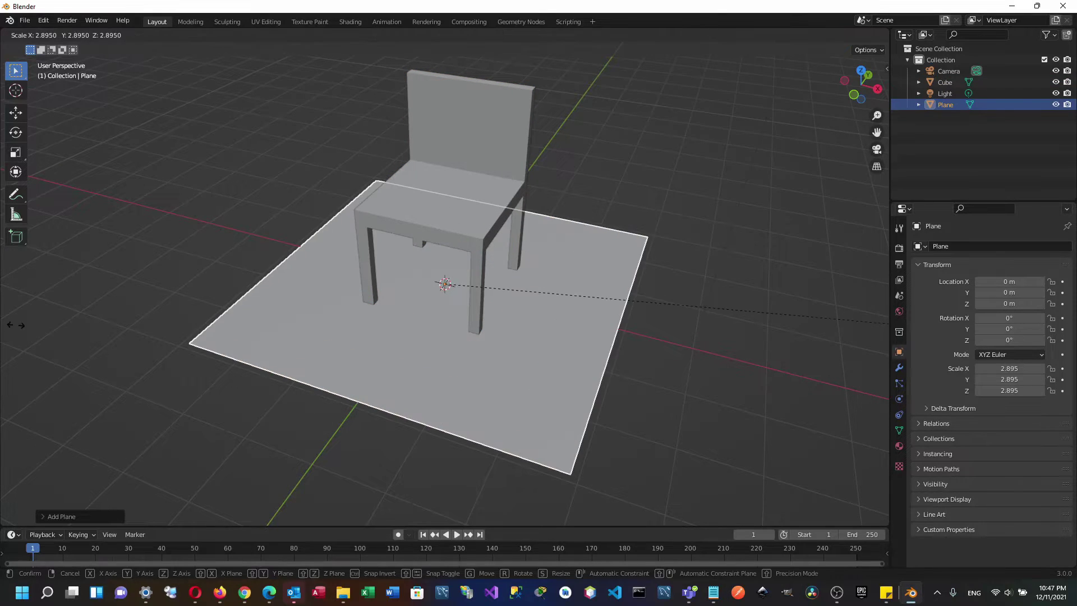
key(x)
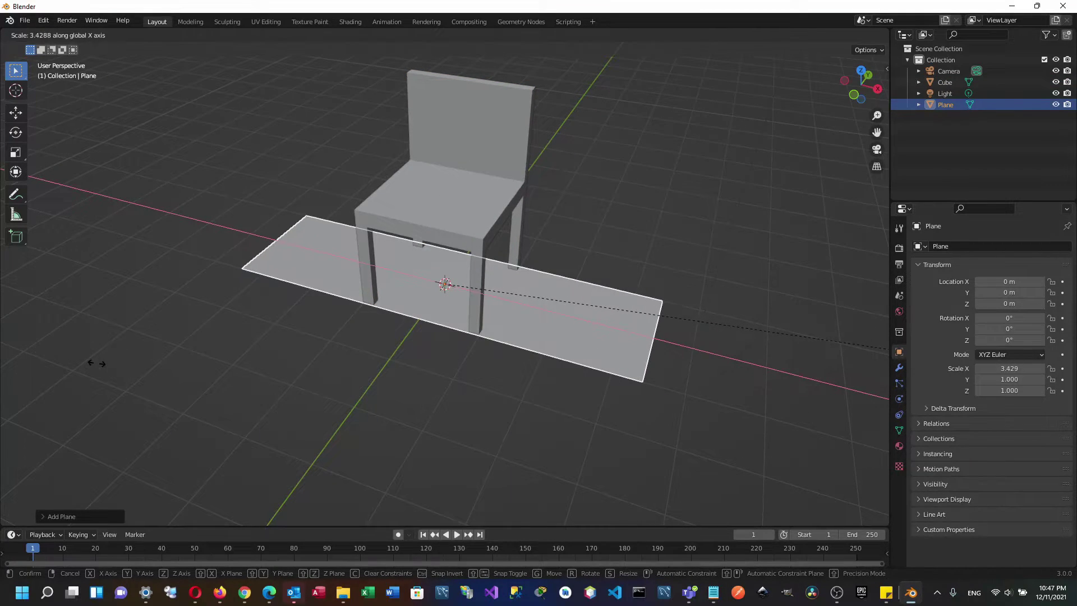
right_click(95, 364)
Scale the plane uniformly to about 4.9 so it forms a large floor beneath the chair
key(s)
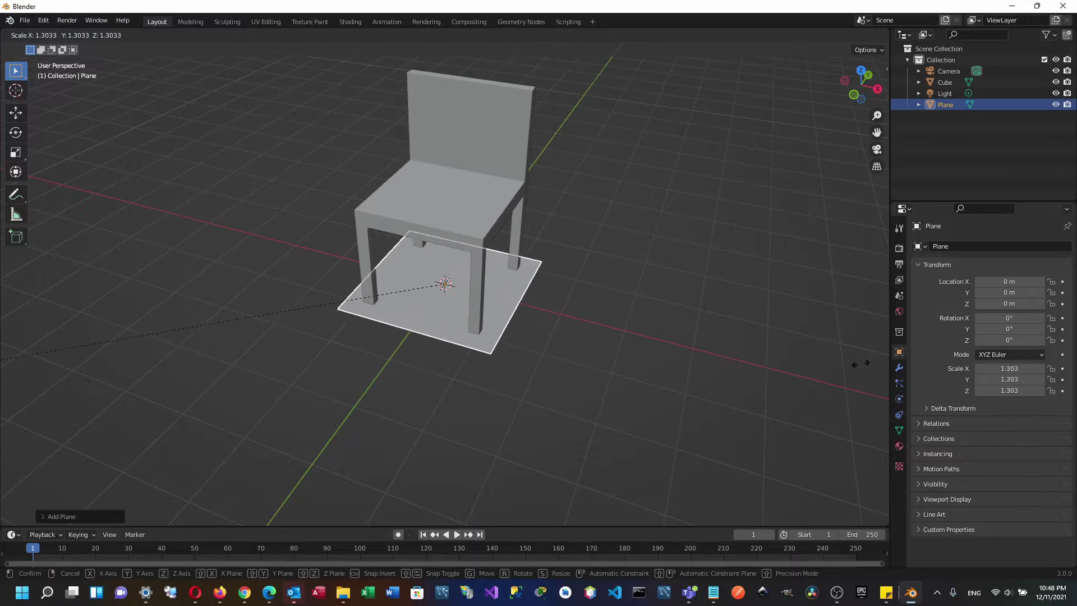
click(469, 469)
middle_drag(469, 469, 604, 433)
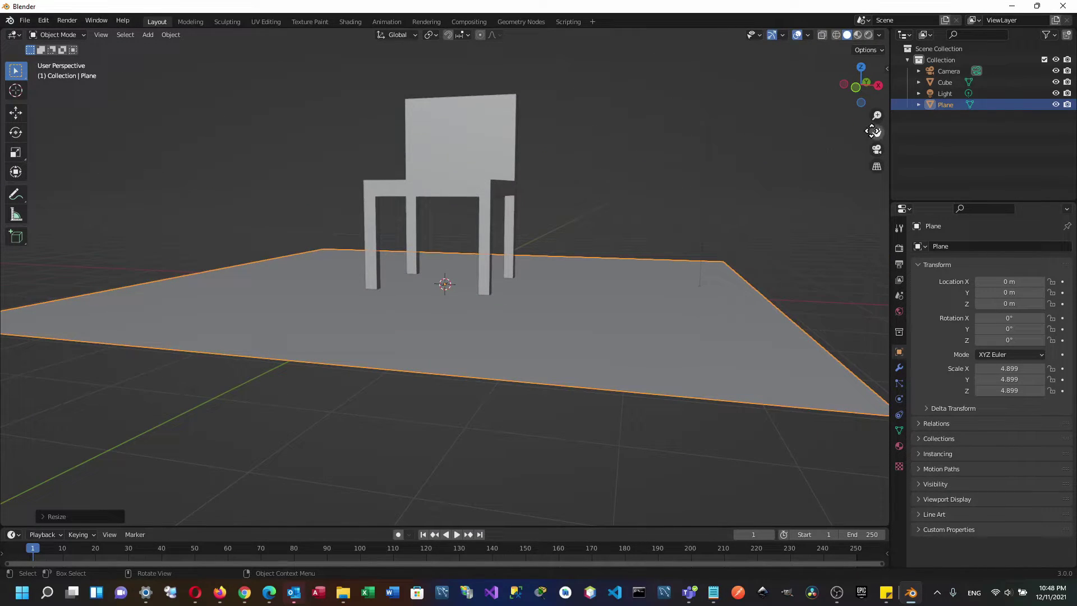
Switch the viewport to Rendered shading to show the chair with its lighting and shadow
drag(873, 131, 776, 155)
click(857, 35)
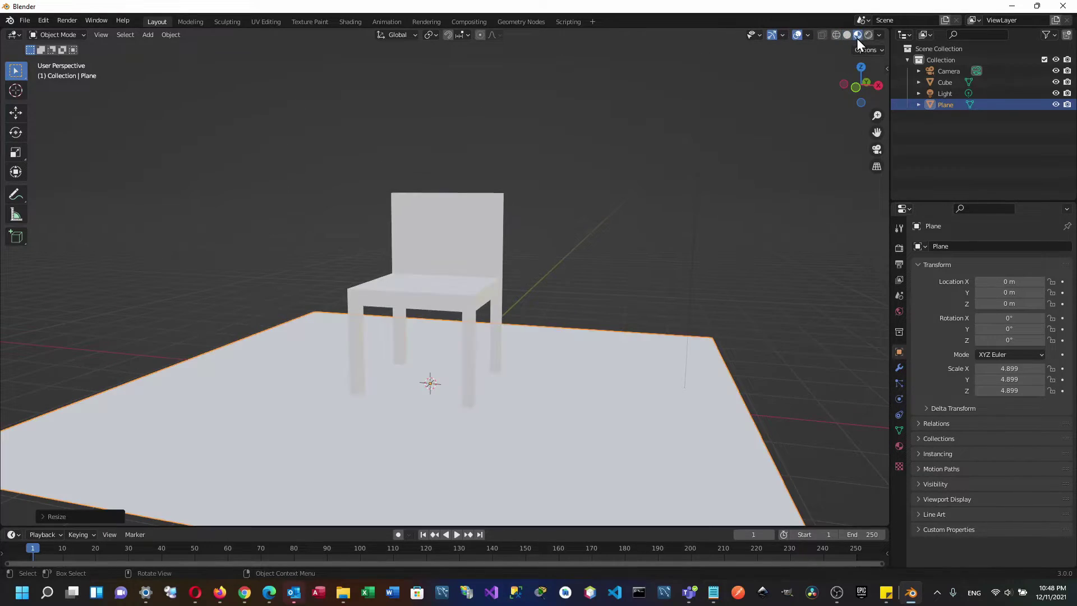
click(867, 35)
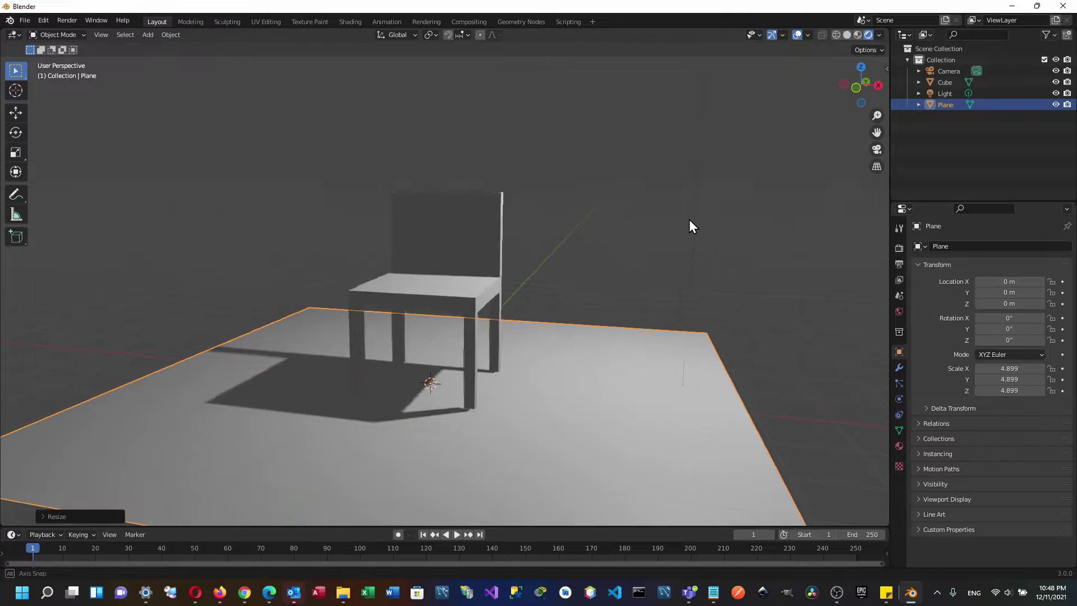
middle_drag(689, 220, 701, 236)
Apply Shade Smooth to the chair
click(480, 304)
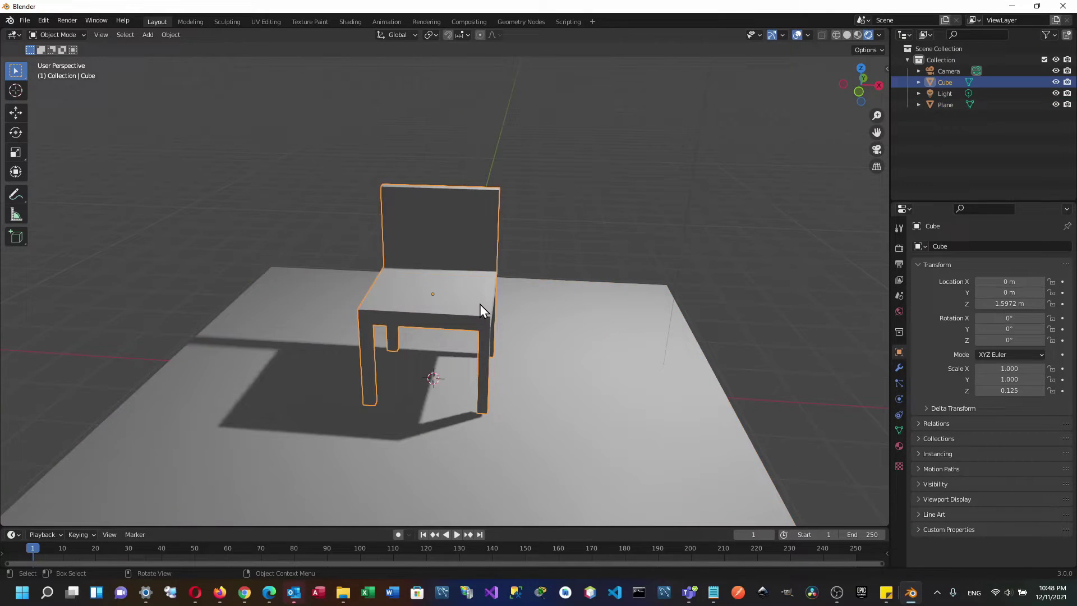
right_click(445, 294)
click(433, 291)
Set the Base Color of the chair's material to a salmon pink
click(900, 445)
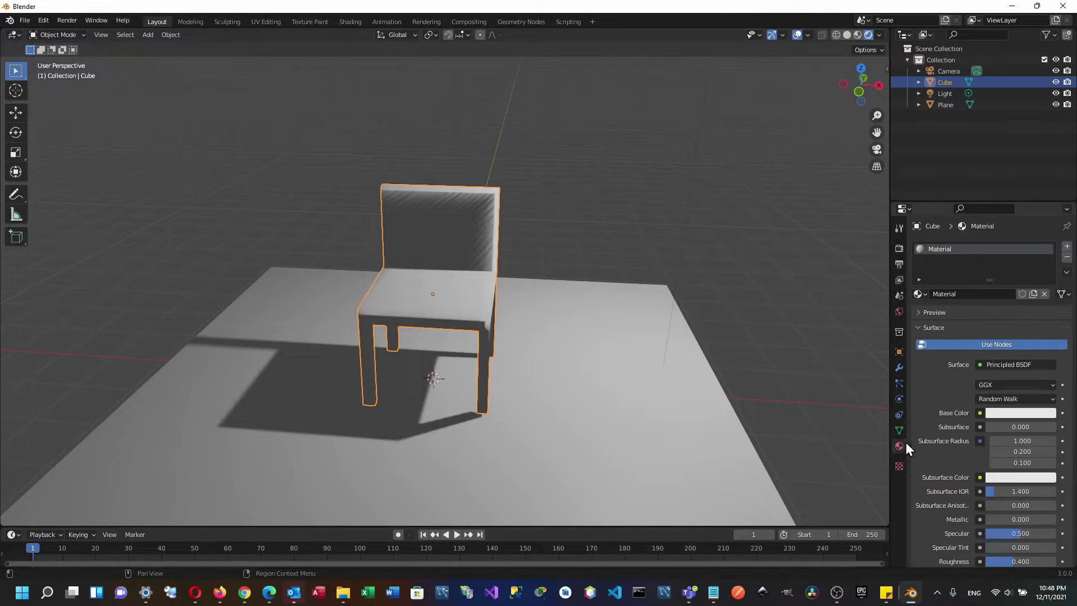
scroll(934, 396, down, 2)
scroll(934, 390, down, 2)
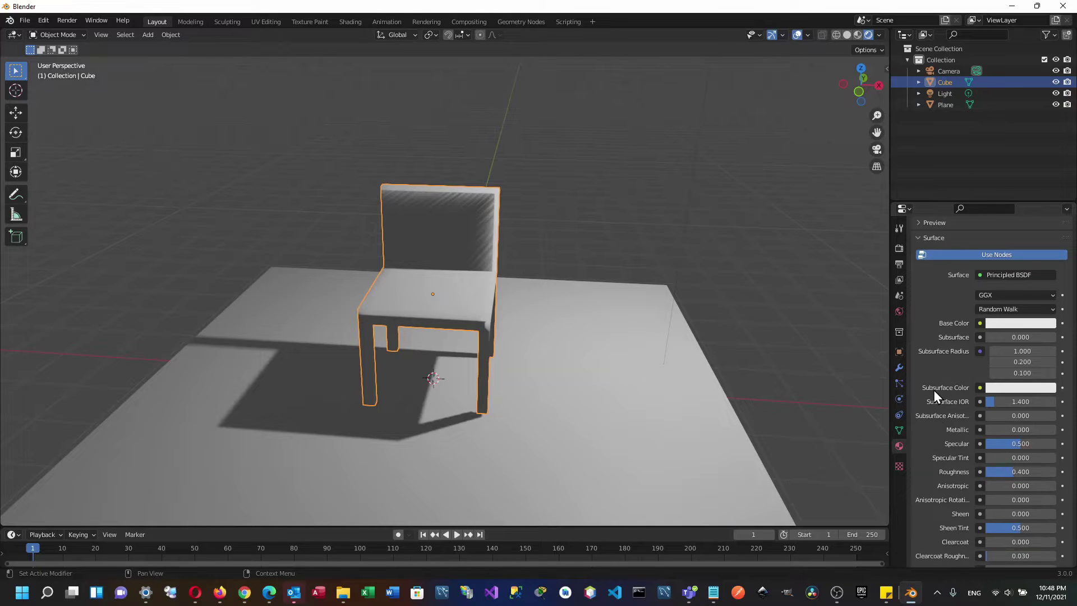
scroll(934, 389, down, 1)
click(1013, 302)
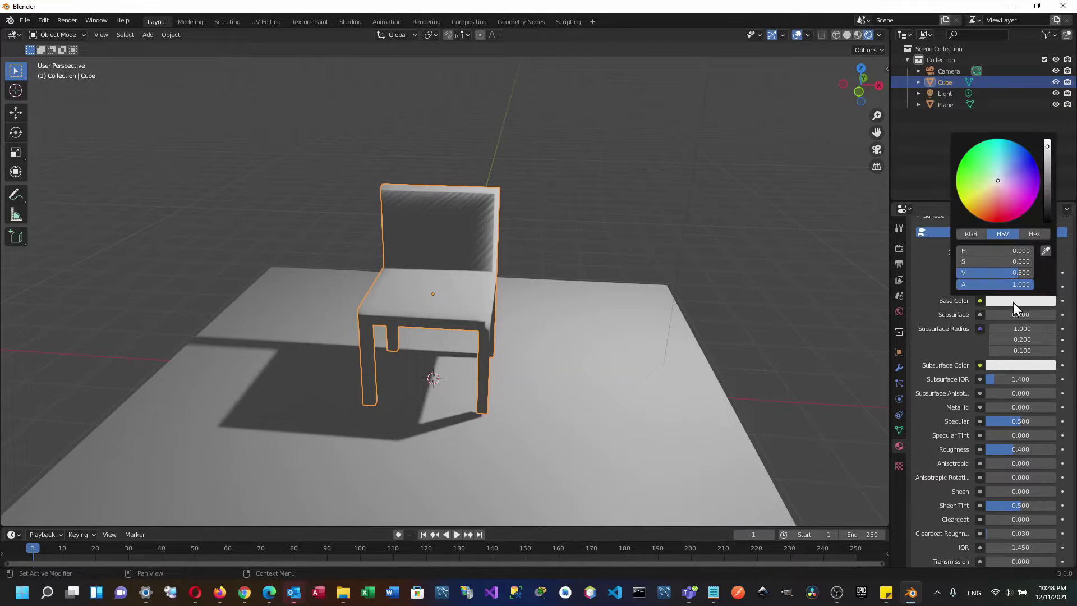
mouse_move(995, 178)
mouse_down()
mouse_move(1016, 202)
mouse_move(979, 199)
mouse_move(993, 200)
mouse_up()
Reposition the point light about -3.7 m along Y, toward negative X, and higher along Z
middle_drag(797, 255, 753, 310)
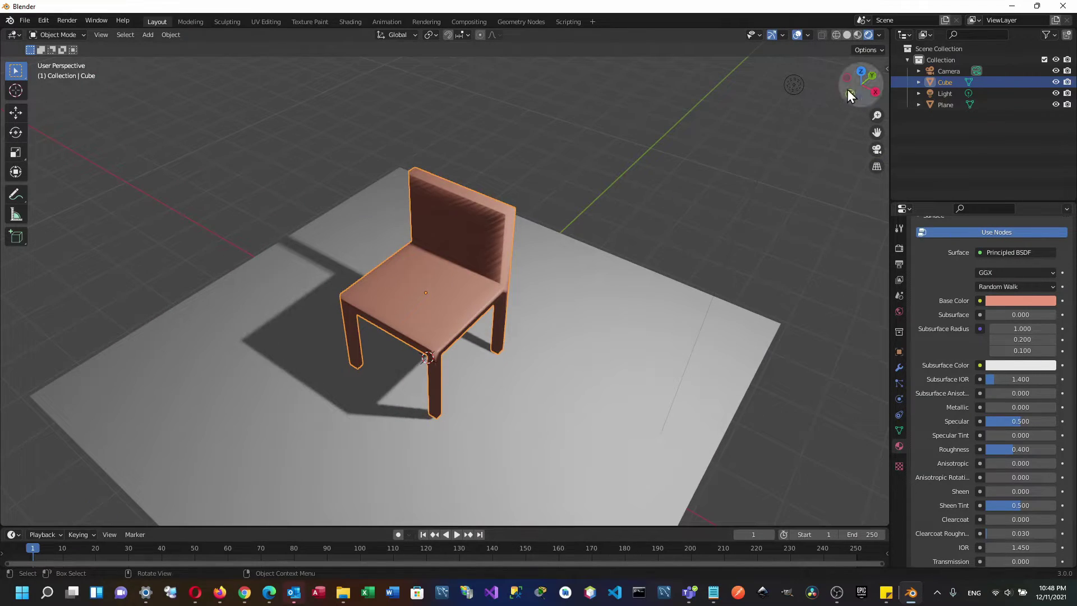
click(791, 88)
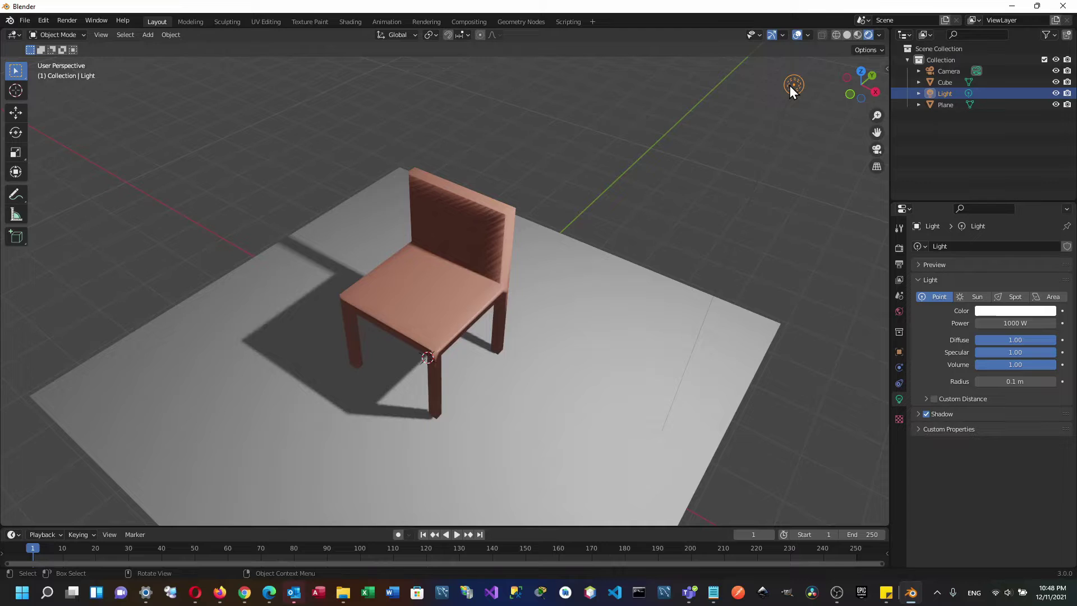
key(g)
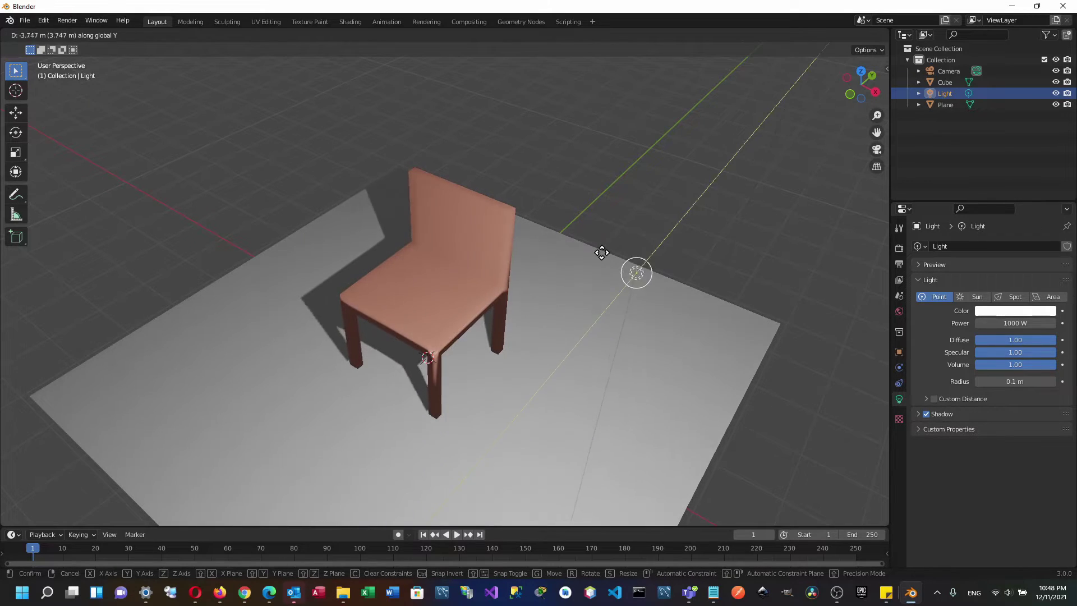
click(601, 256)
key(g)
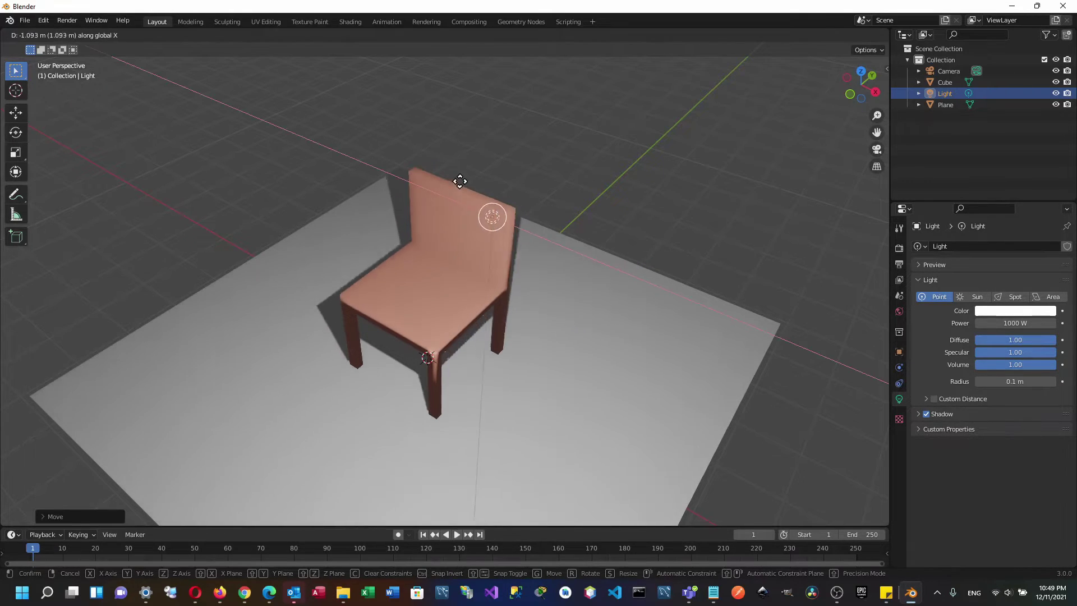
click(413, 149)
key(g)
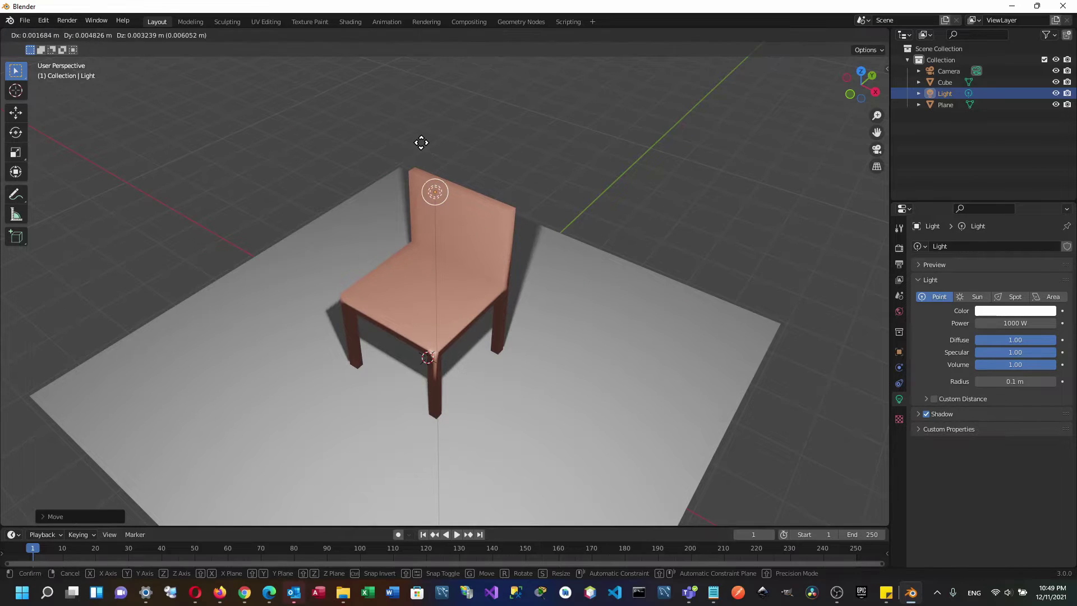
key(z)
click(457, 468)
scroll(665, 546, down, 1)
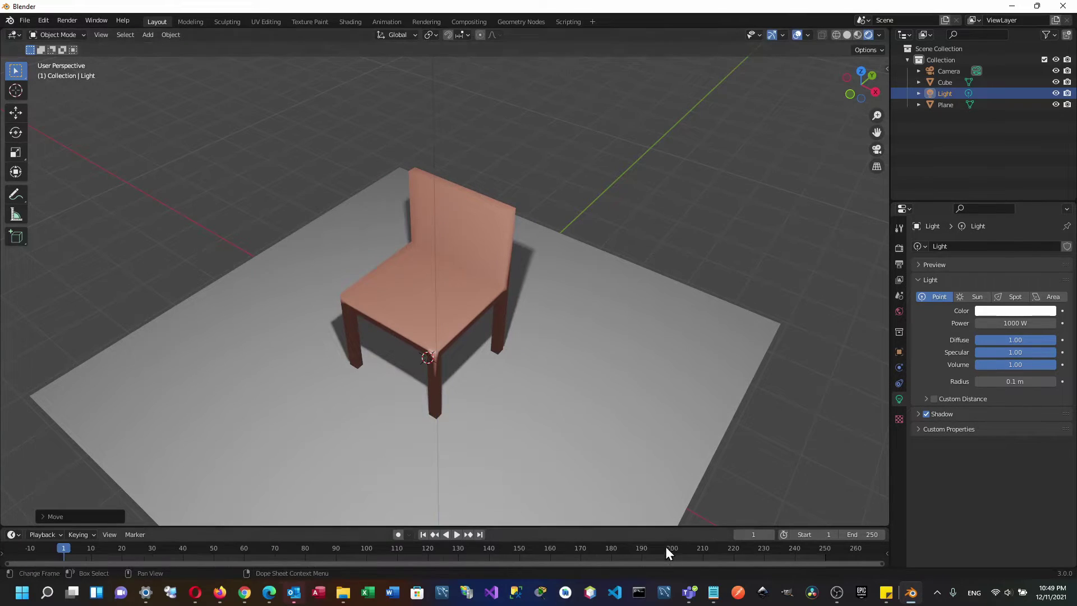
middle_drag(673, 516, 727, 405)
click(470, 299)
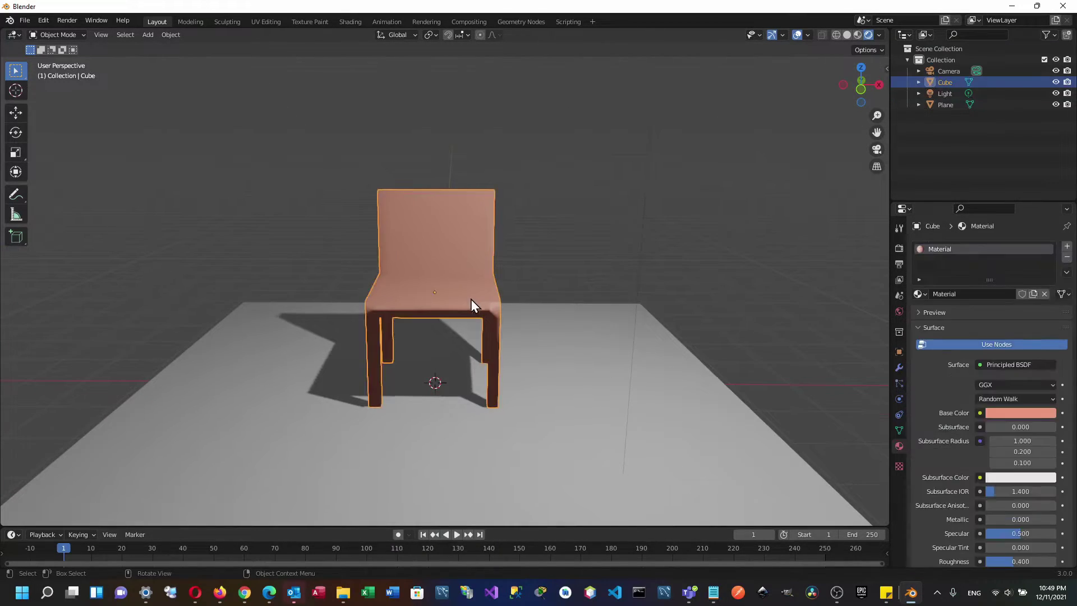
scroll(939, 437, down, 3)
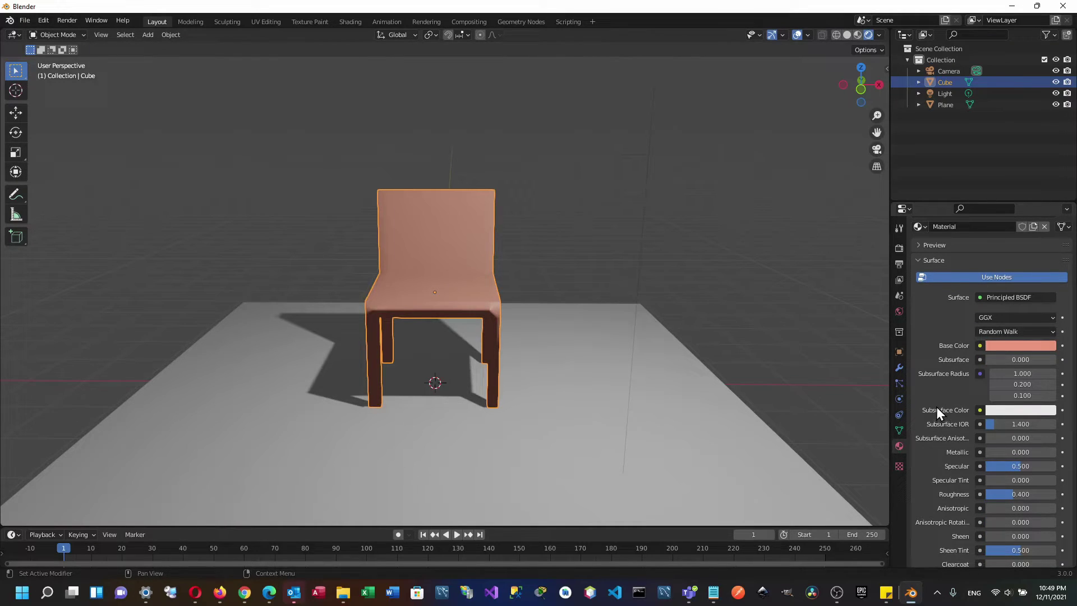
middle_drag(730, 306, 725, 329)
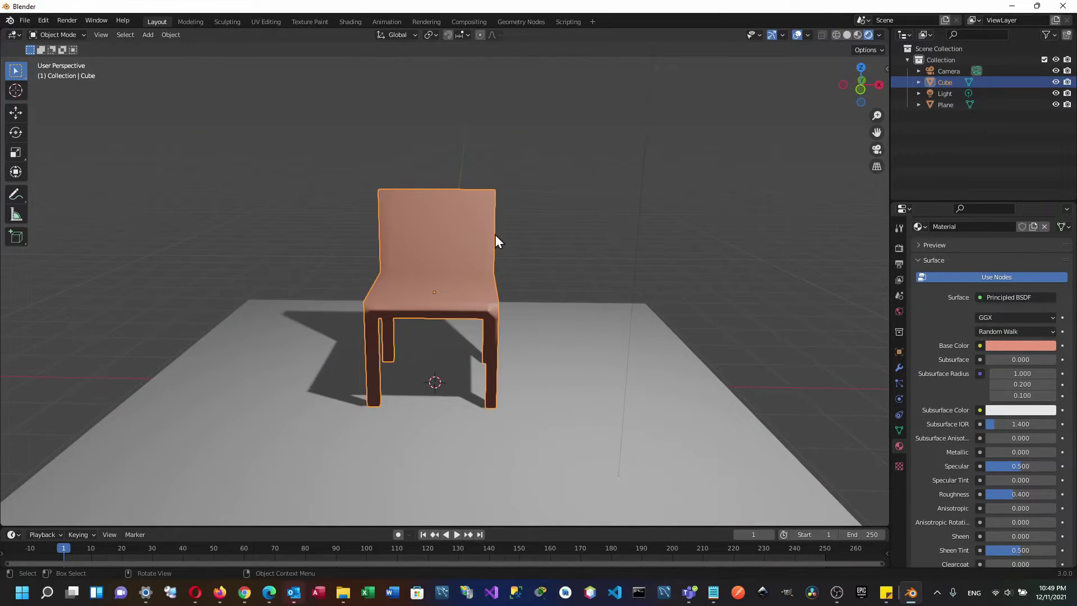
Select the light and change its type to Spot
scroll(673, 252, down, 4)
click(544, 78)
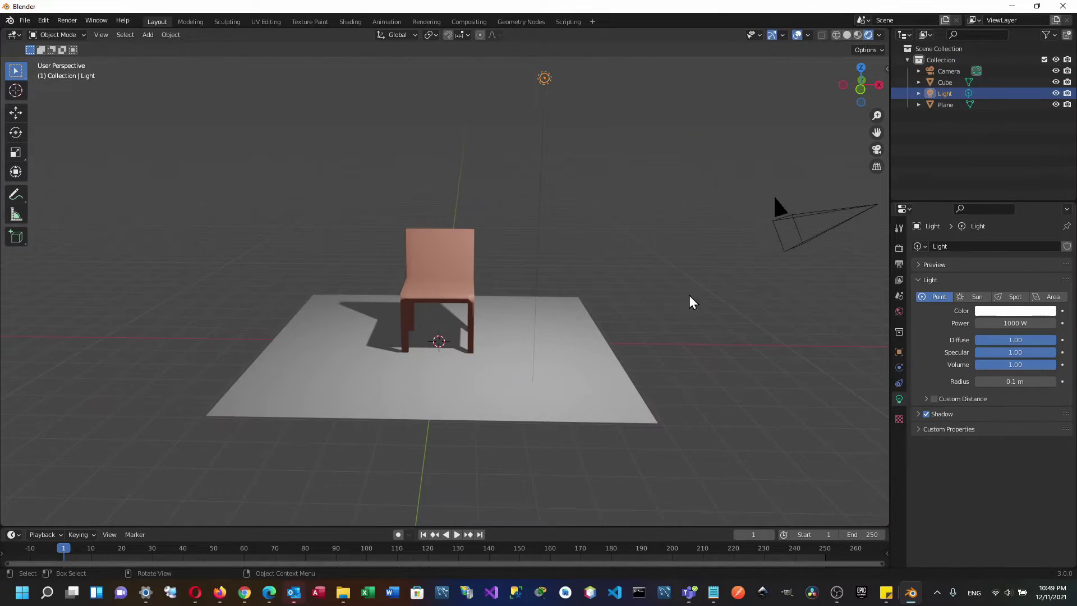
click(1048, 296)
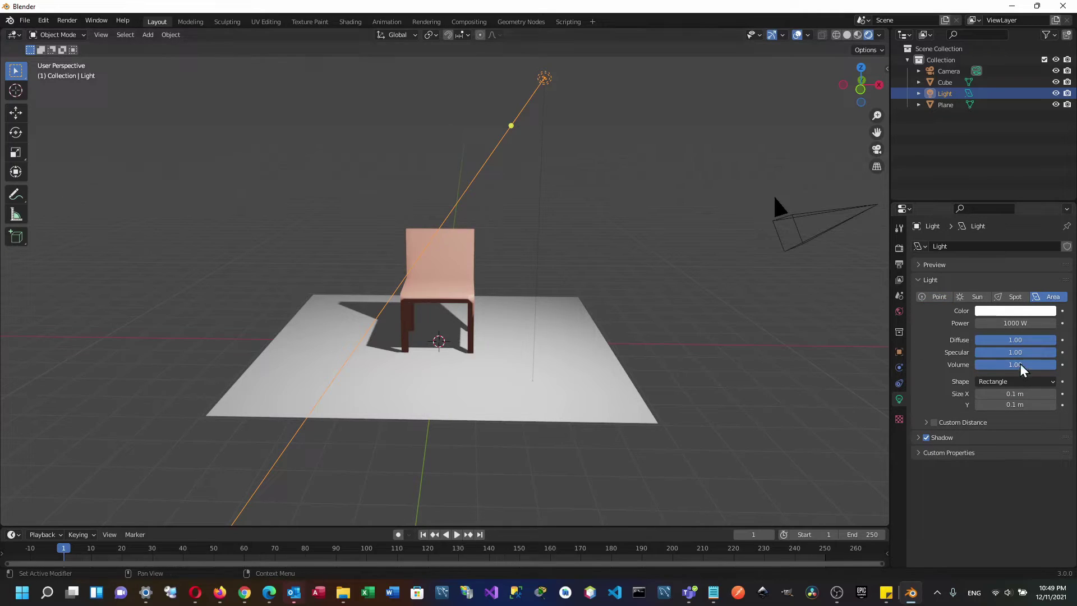
click(1013, 296)
Scale the spot light down so its cone shrinks, and shift it slightly toward positive X
key(s)
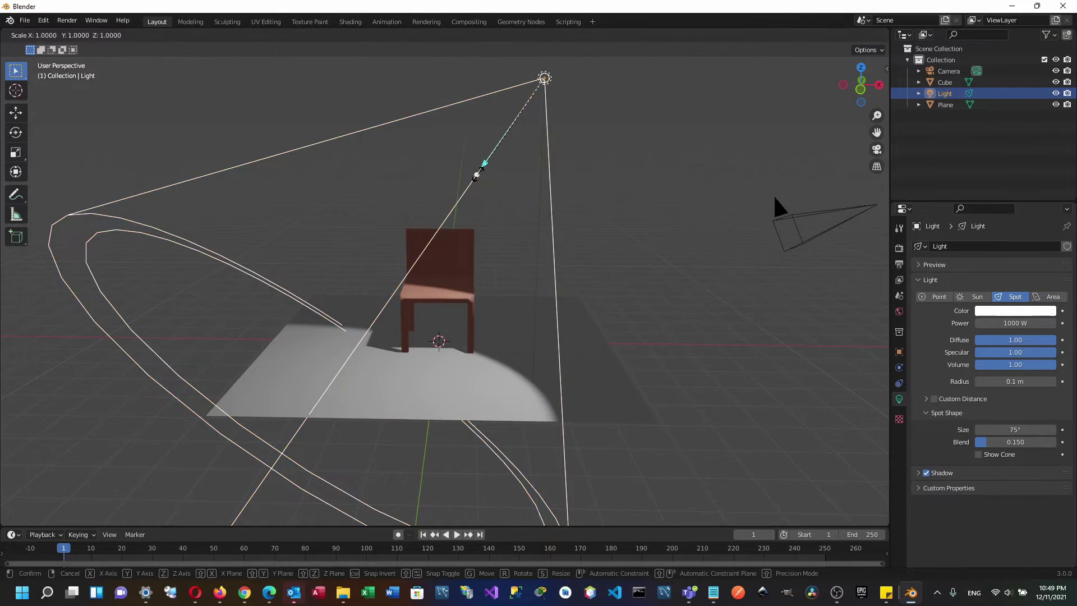
click(480, 169)
key(s)
click(532, 139)
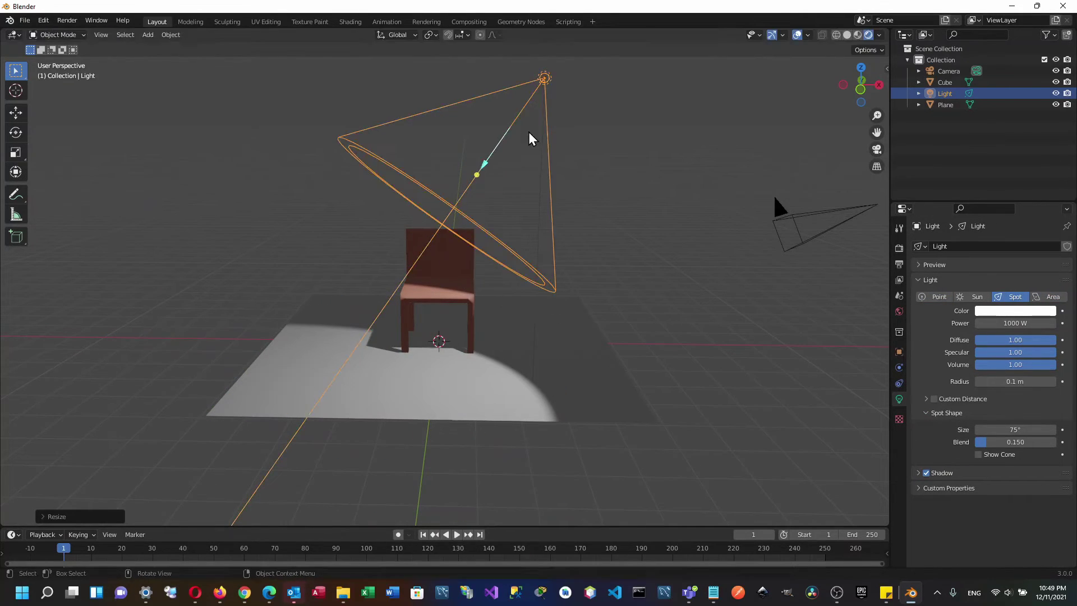
key(g)
click(547, 146)
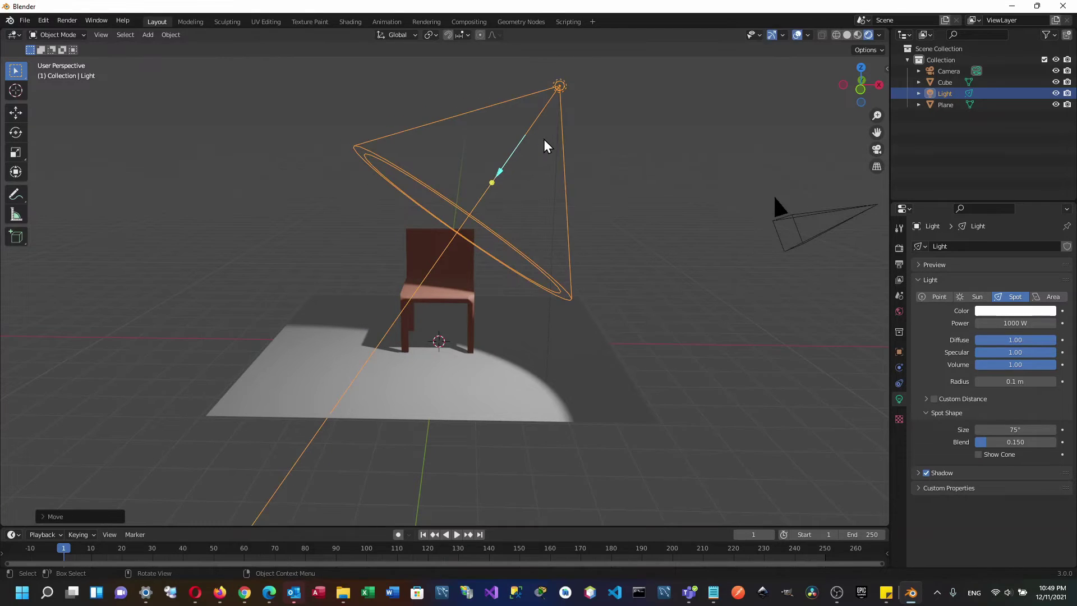
Rotate the spot light from two viewing angles so its cone aims at the chair and floor
key(r)
click(556, 146)
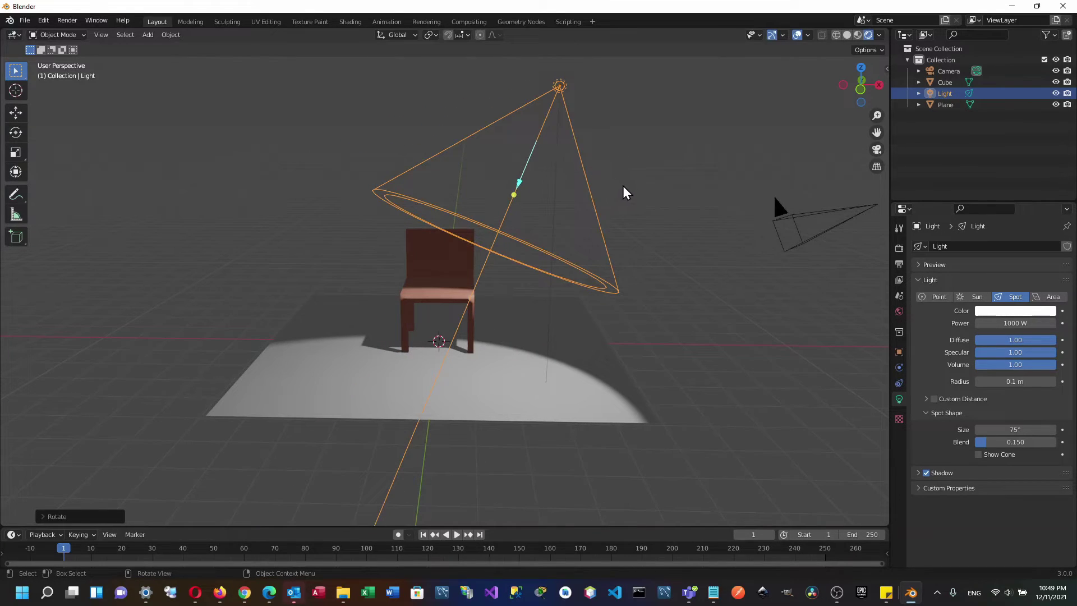
middle_drag(625, 193, 690, 243)
key(r)
click(569, 241)
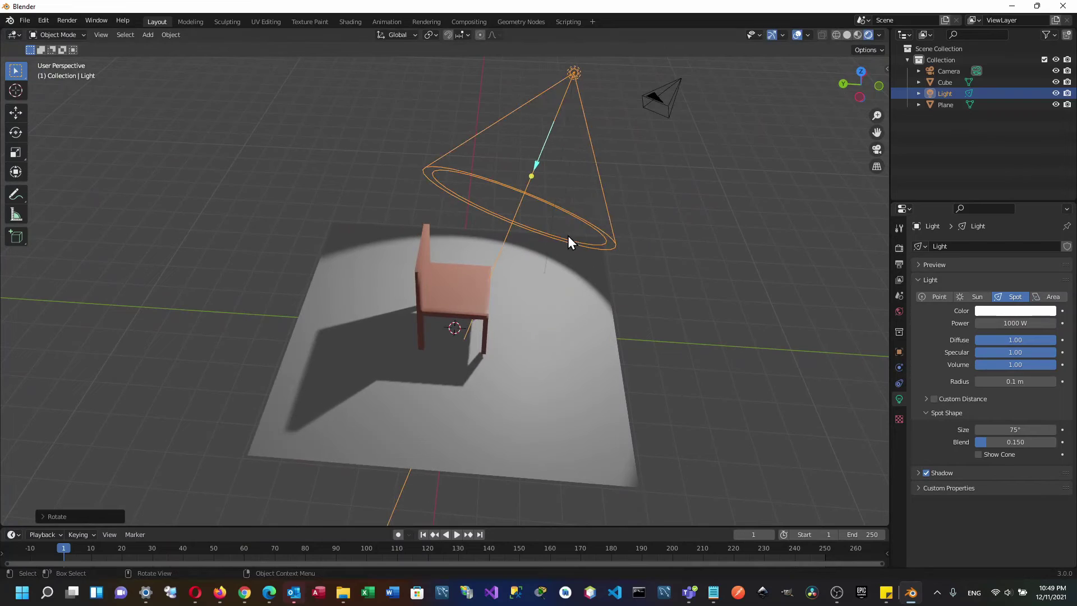
Set the spot light's color to a pale cyan
middle_drag(567, 241, 581, 221)
click(984, 312)
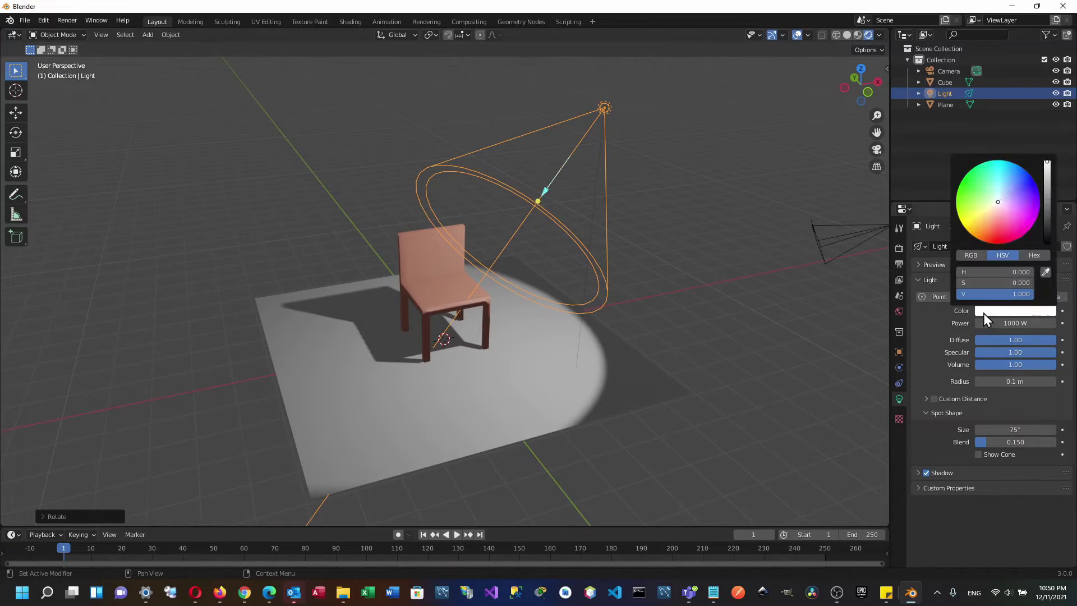
mouse_move(998, 202)
mouse_down()
mouse_move(987, 208)
mouse_move(975, 192)
mouse_move(1009, 185)
mouse_move(996, 195)
mouse_up()
click(1006, 324)
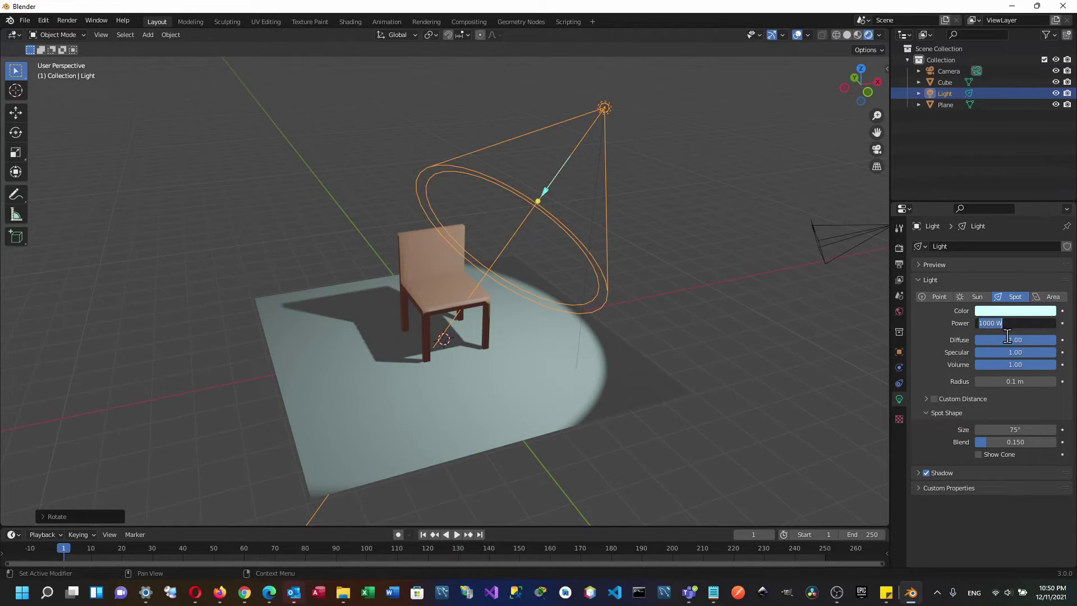
key(Escape)
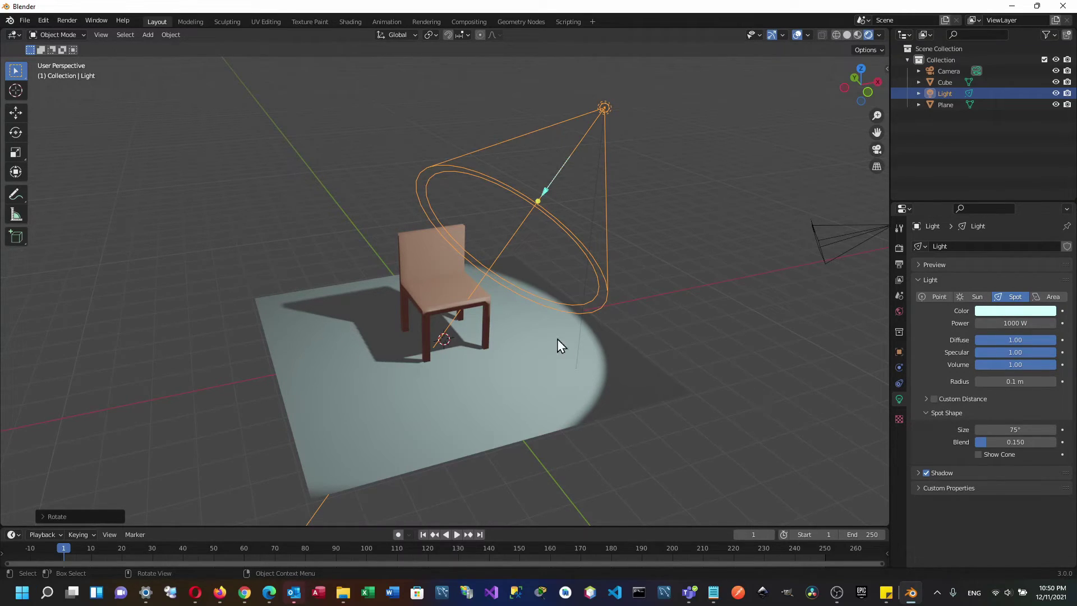
Add an Array modifier to the chair
click(463, 301)
click(899, 368)
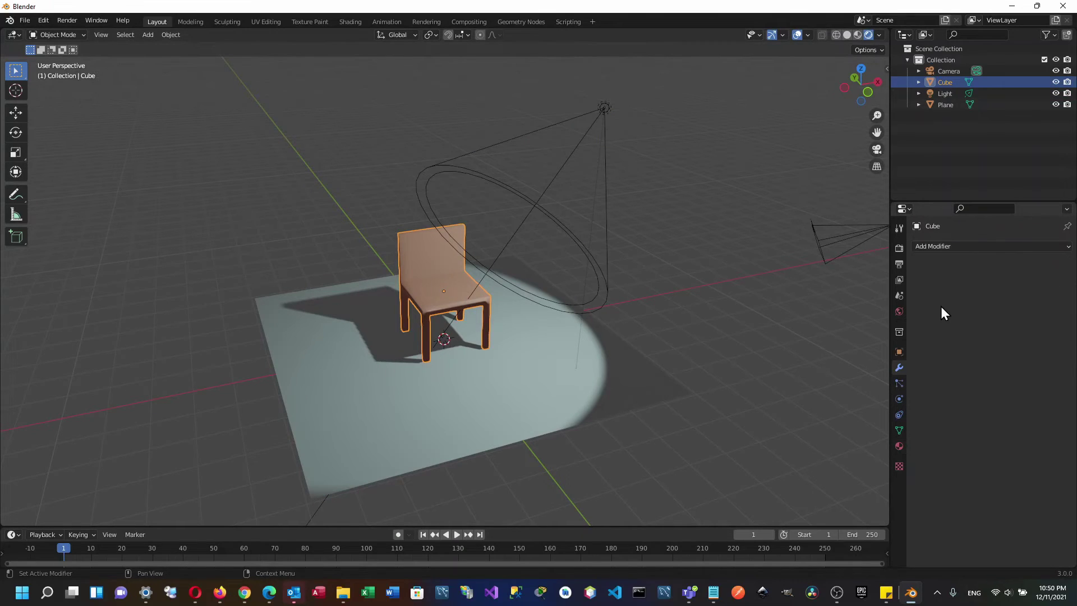
click(950, 245)
click(861, 278)
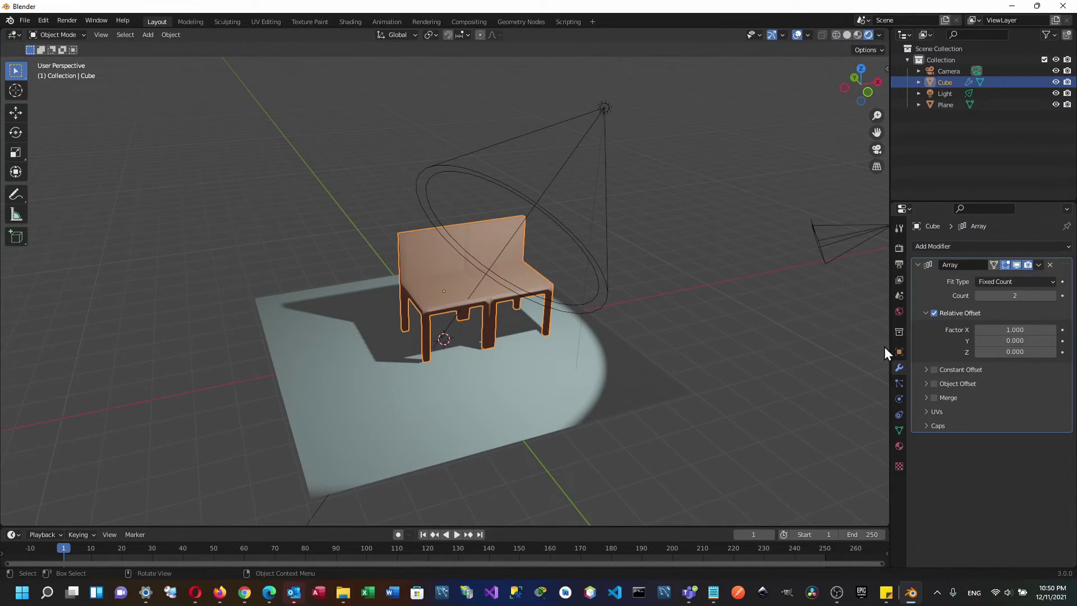
Set the array's relative offset Factor X to 1.4 and its Count to 4
click(1051, 330)
click(1052, 330)
click(1051, 330)
click(1051, 330)
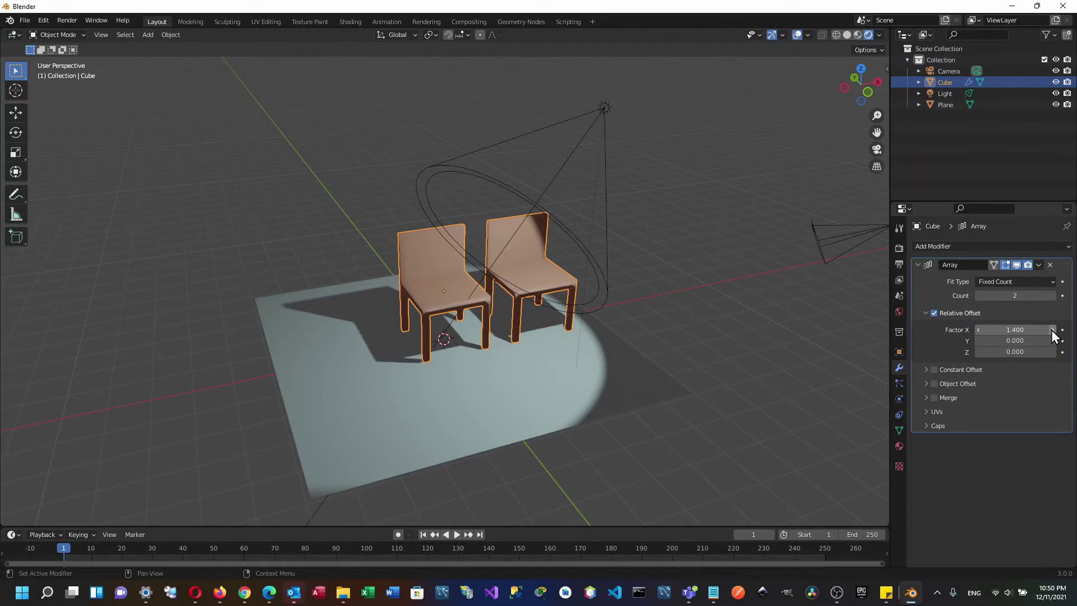
click(684, 328)
click(540, 287)
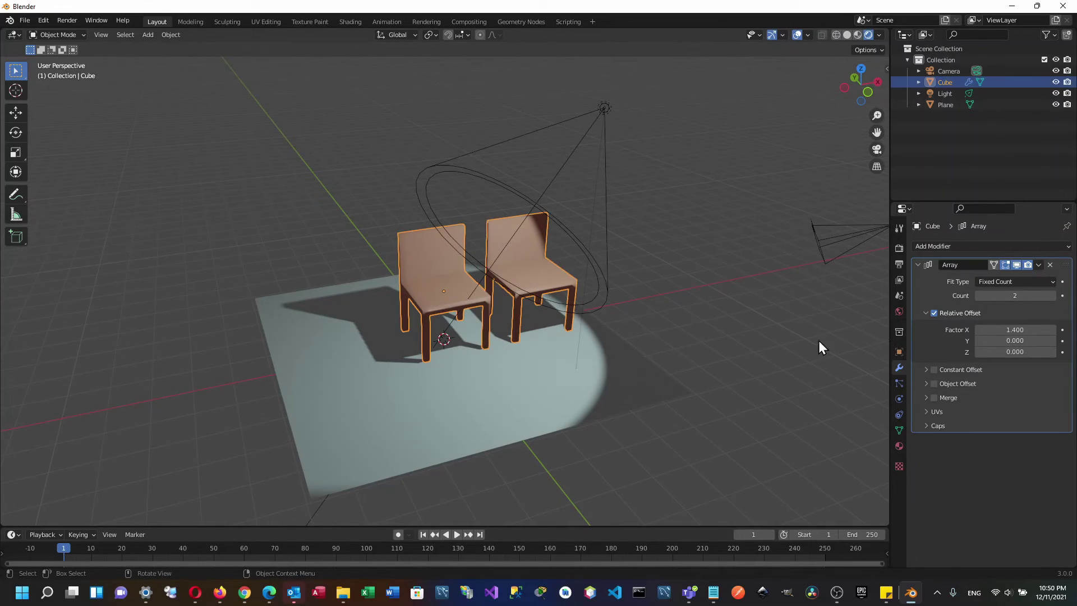
click(1052, 295)
click(1052, 295)
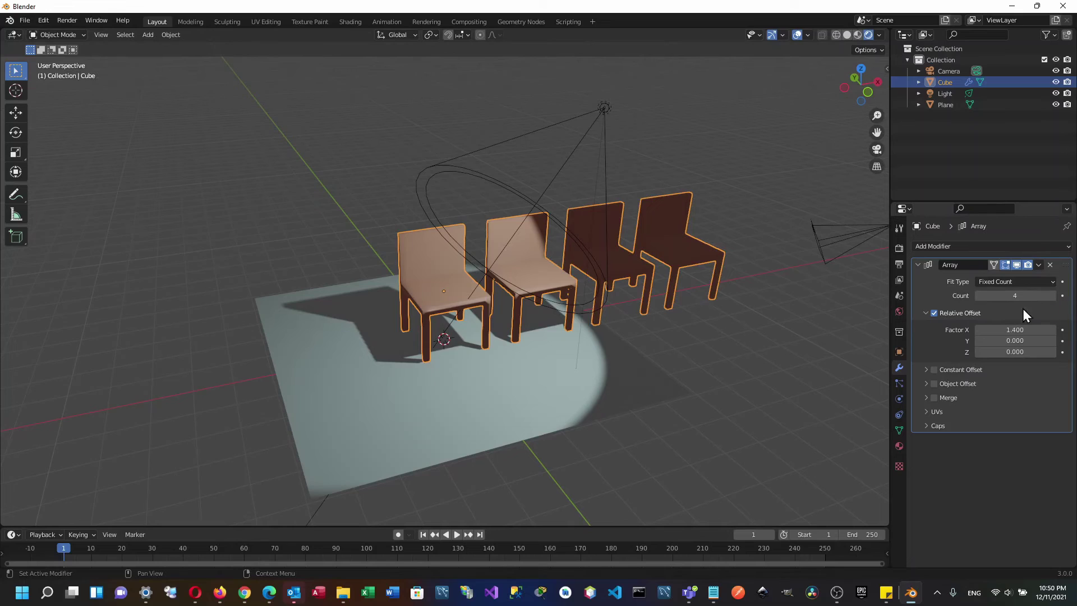
Move the row of chairs toward negative X so it stands over the floor plane
click(813, 335)
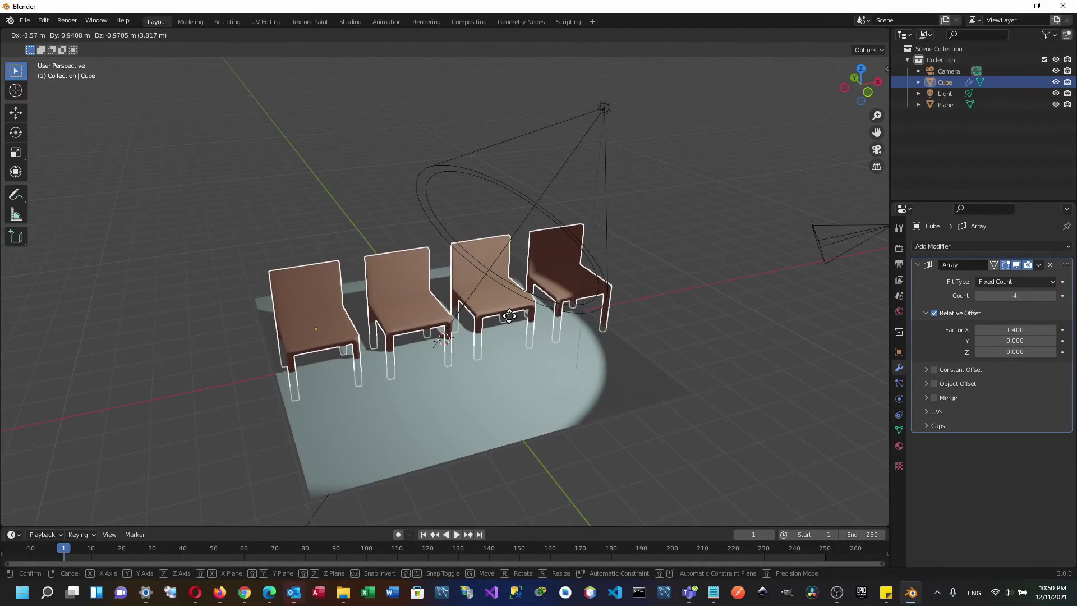